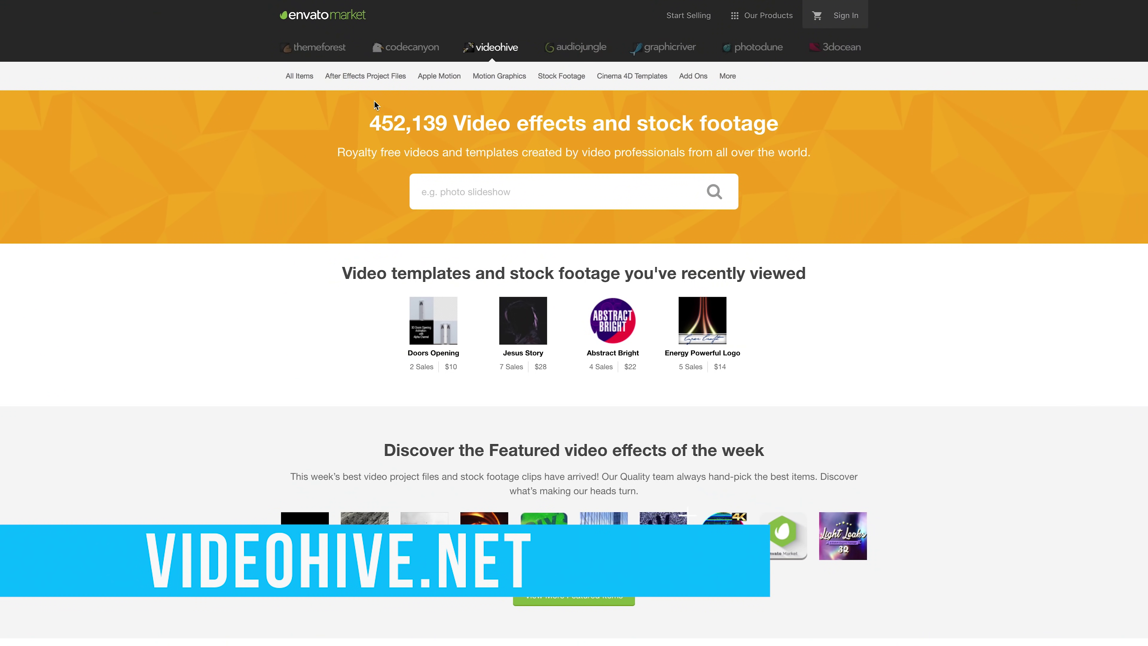
# Browse VideoHive's After Effects Logo Stings templates, then point to the Apple Motion menu
pyautogui.moveTo(367, 82)
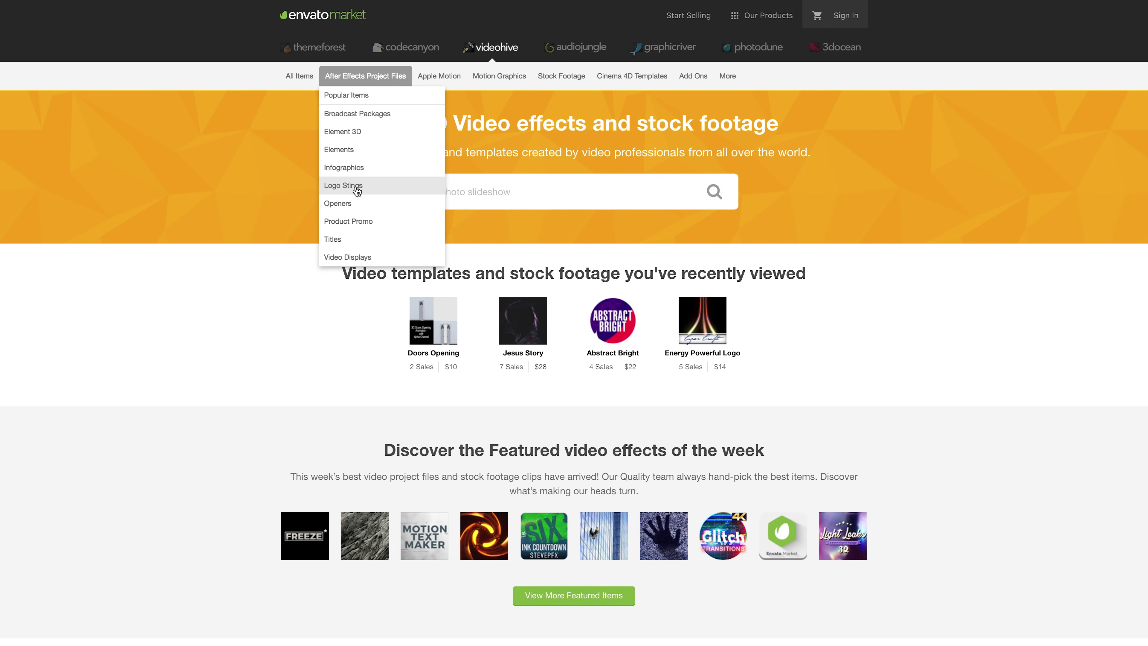
pyautogui.click(378, 189)
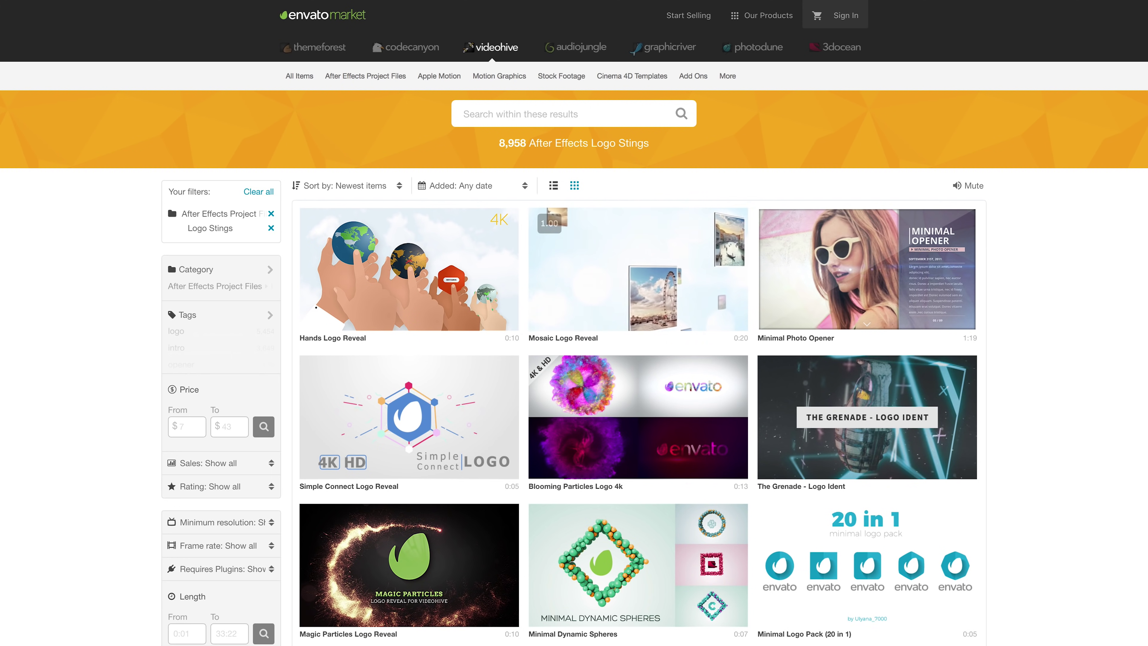
pyautogui.moveTo(906, 263)
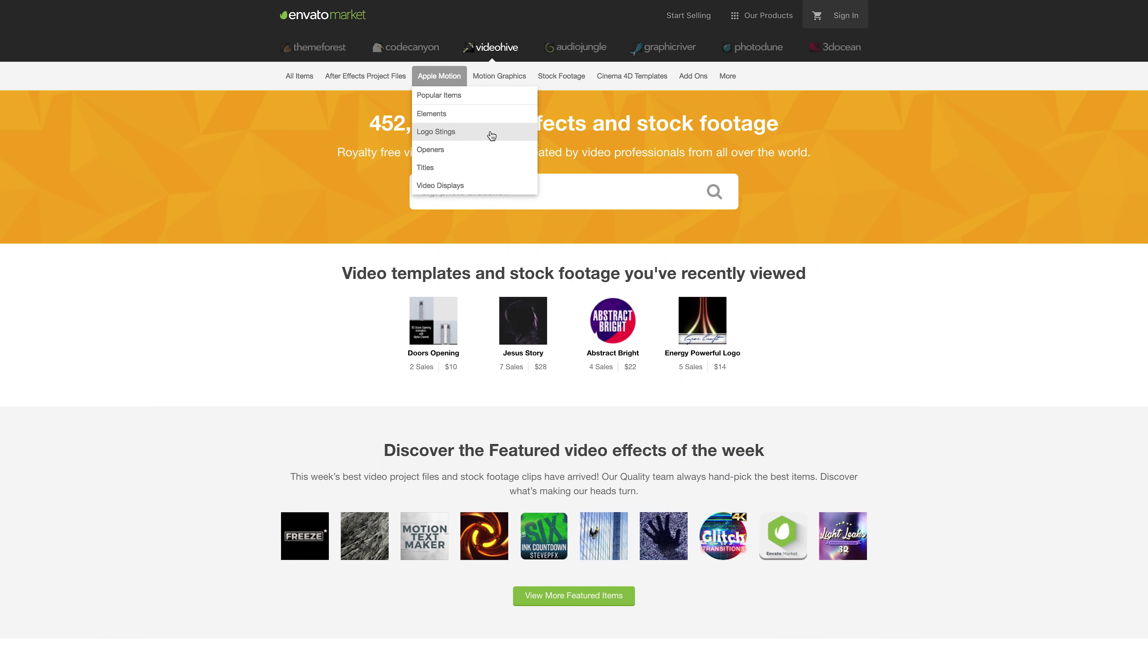
# Browse the 139 Apple Motion logo stings and advance to the next results page
pyautogui.click(491, 136)
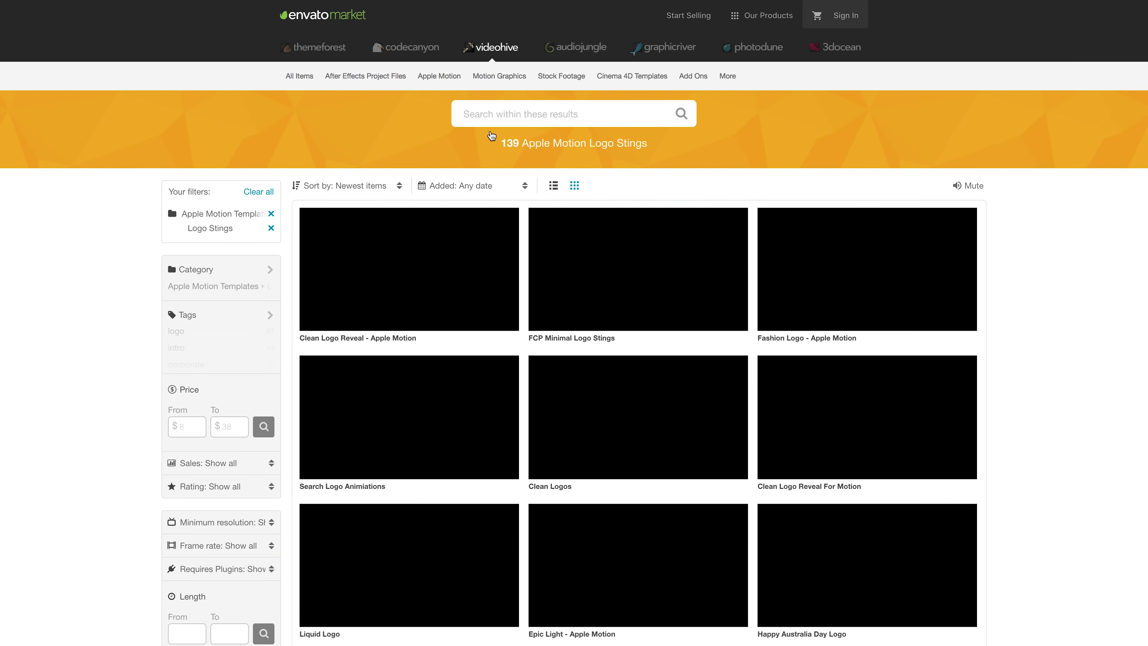
pyautogui.scroll(-6, 1046, 258)
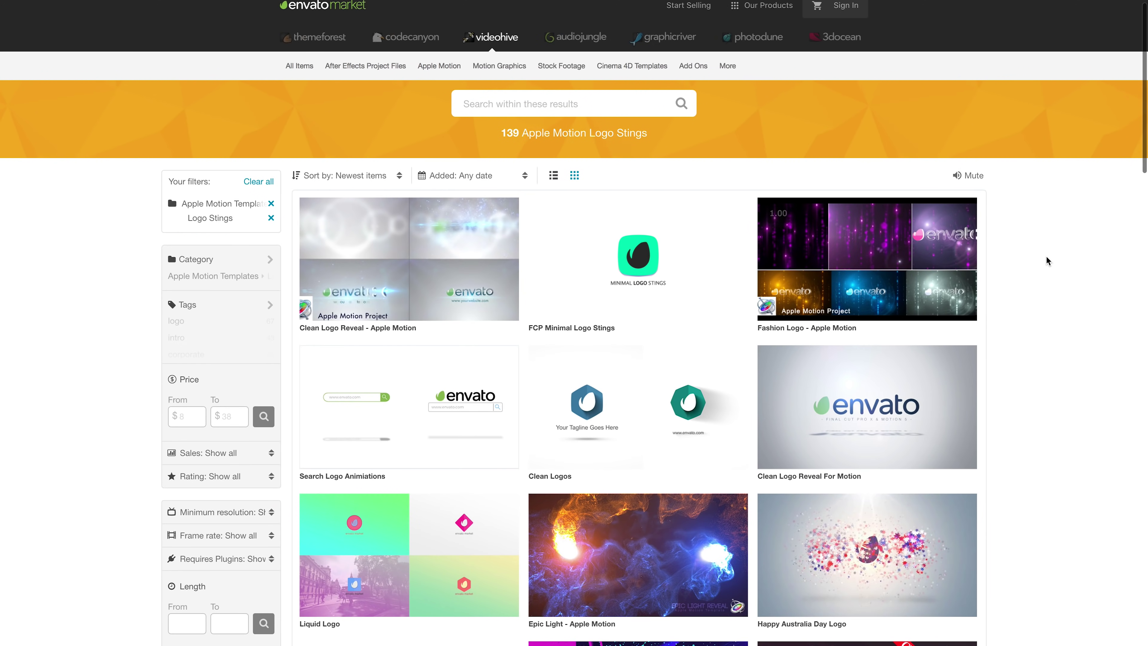
pyautogui.scroll(-3, 1046, 259)
pyautogui.scroll(-20, 1046, 255)
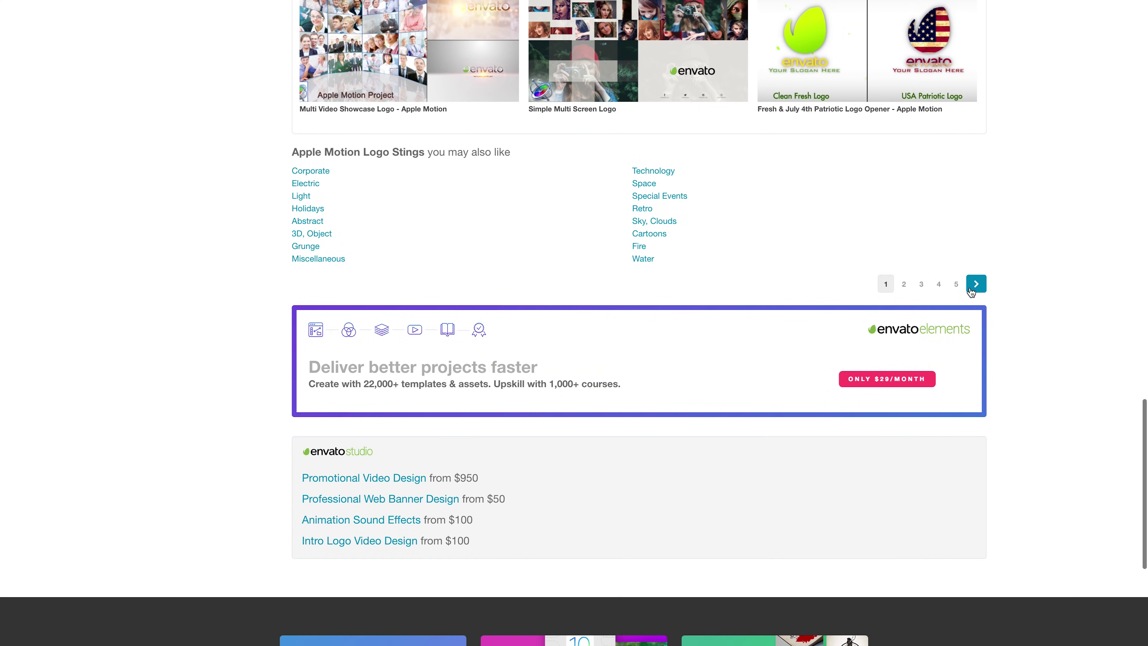
pyautogui.click(976, 284)
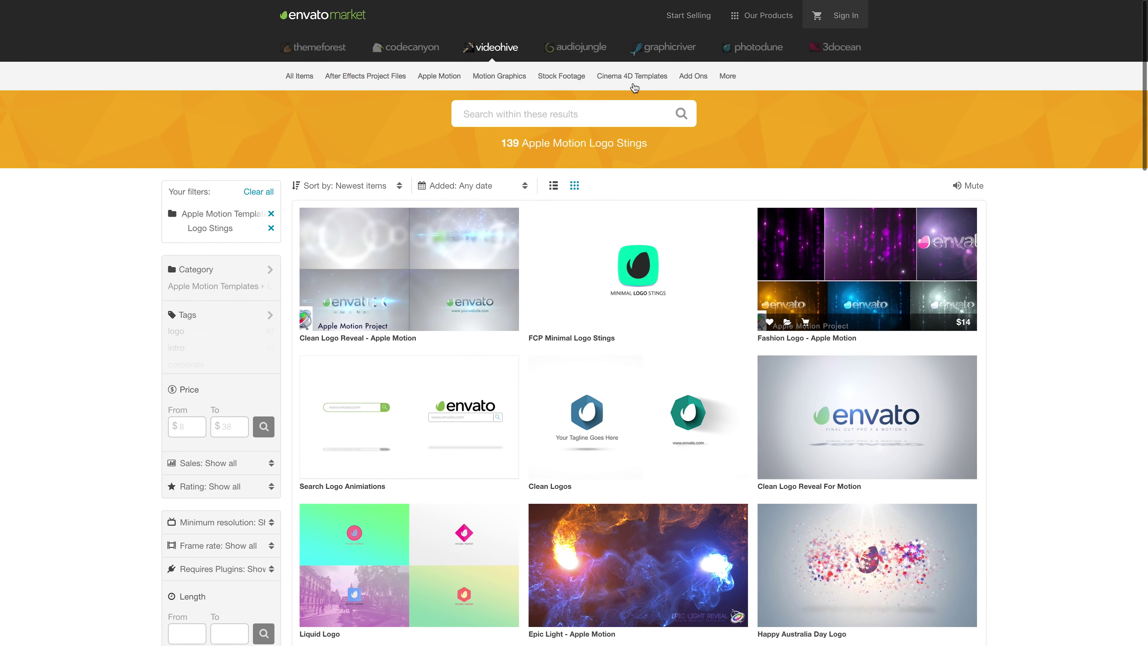
pyautogui.moveTo(365, 83)
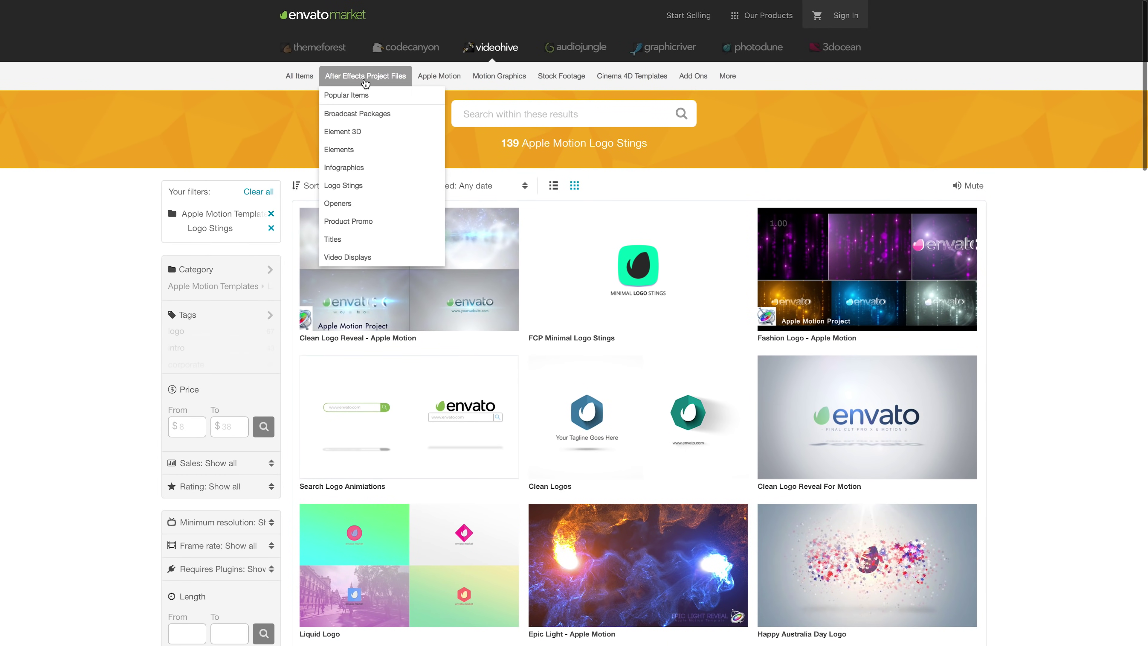
# Return to After Effects logo stings and preview Supercar, Fire Logo and Cinematic Light templates
pyautogui.click(354, 192)
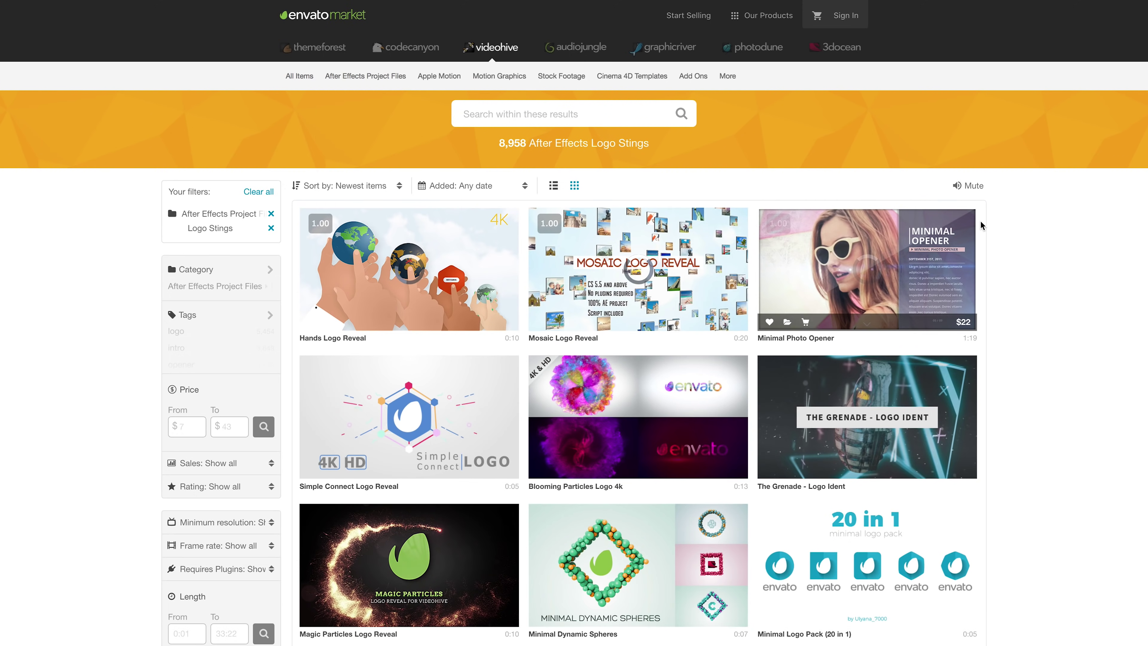
pyautogui.scroll(-7, 1074, 217)
pyautogui.scroll(-10, 1074, 220)
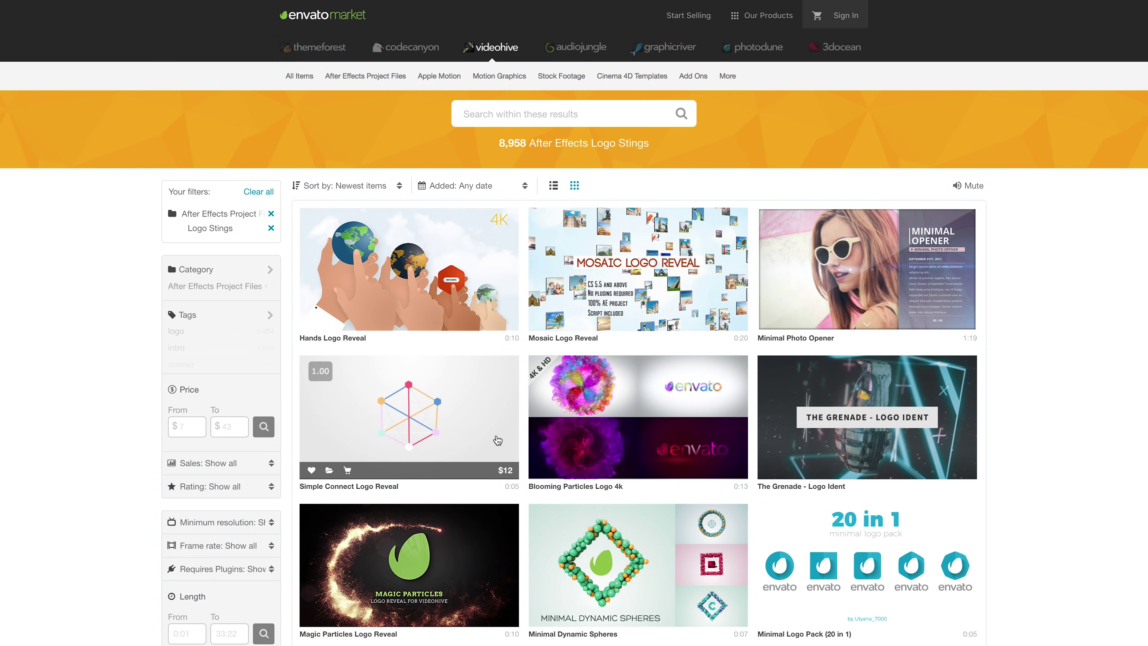
pyautogui.scroll(-15, 498, 441)
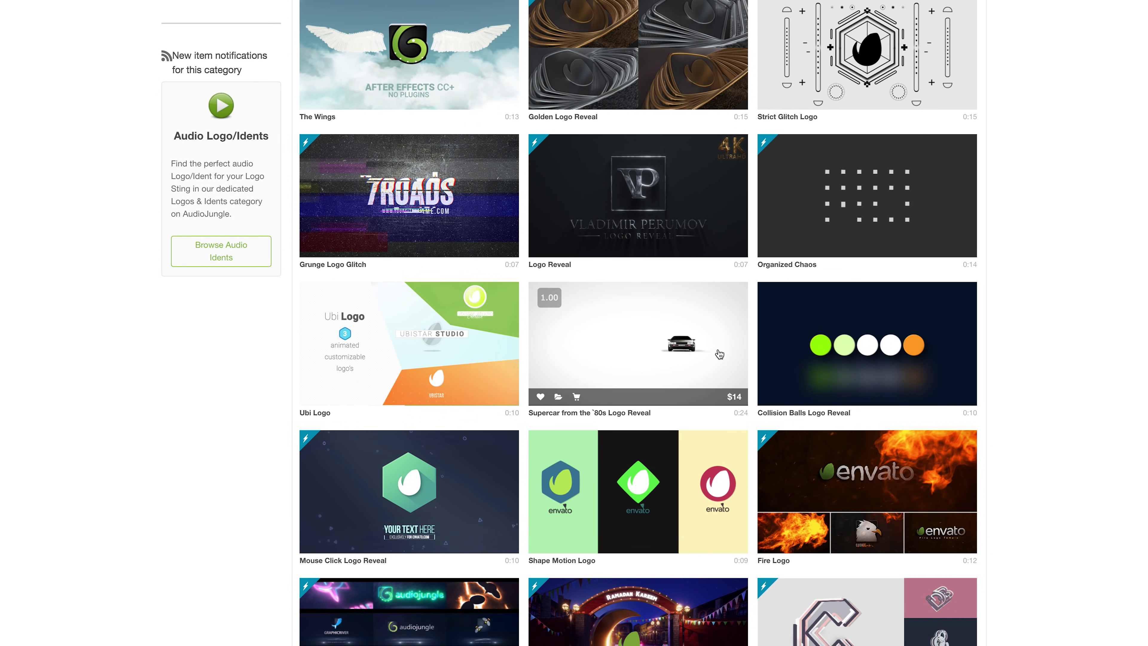
pyautogui.scroll(-1, 720, 354)
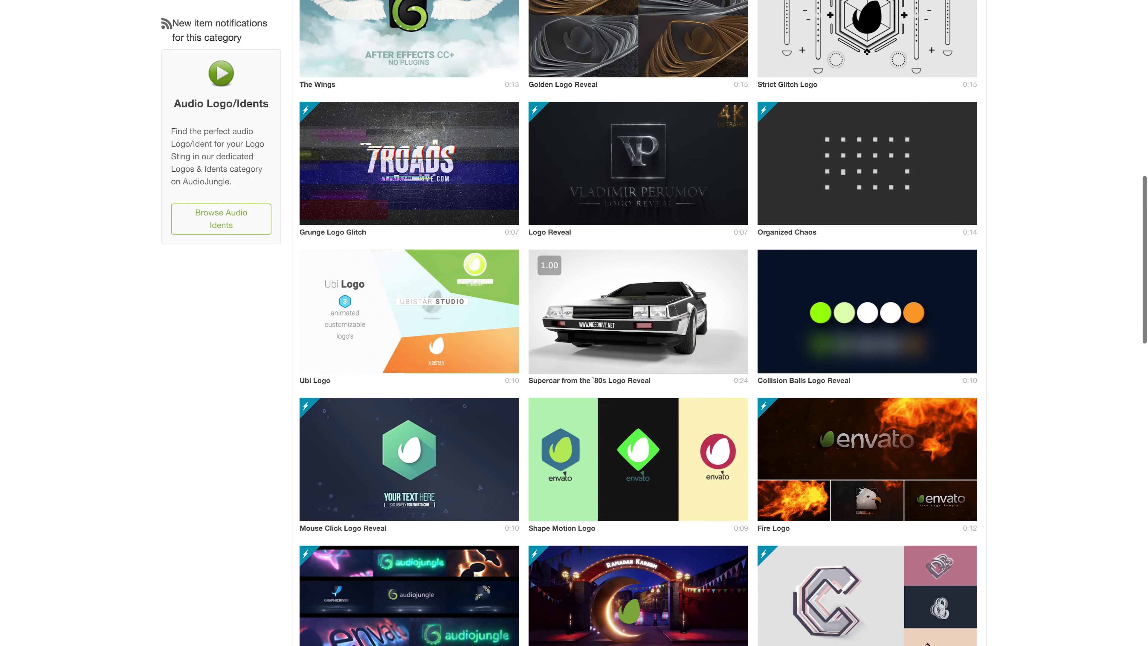
pyautogui.moveTo(954, 437)
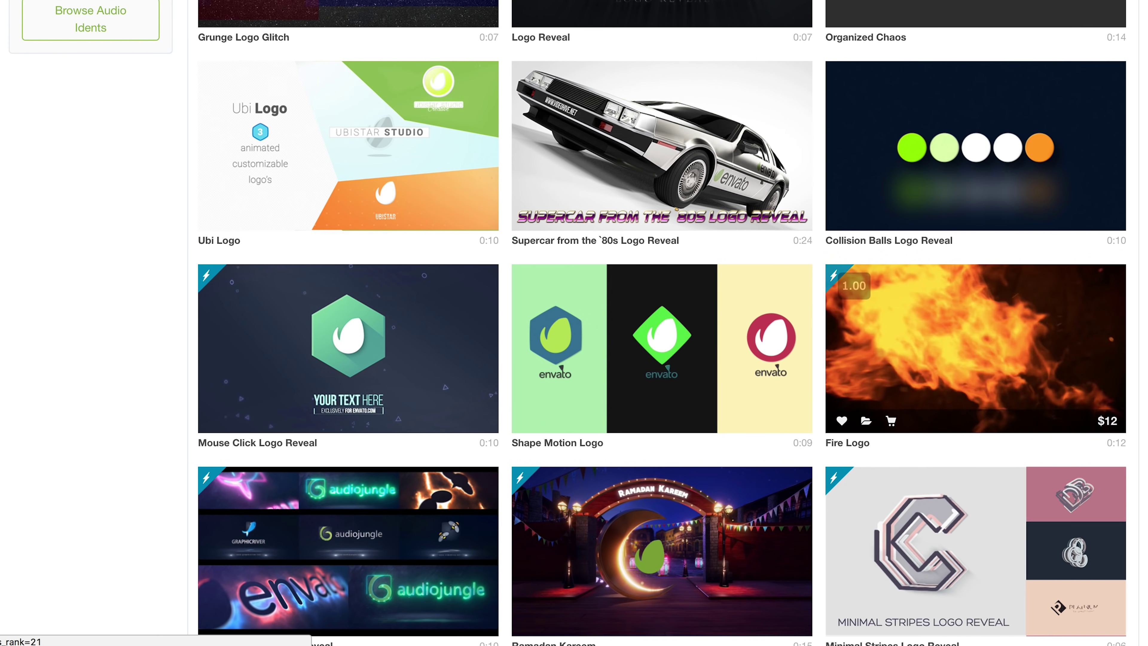
pyautogui.moveTo(478, 345)
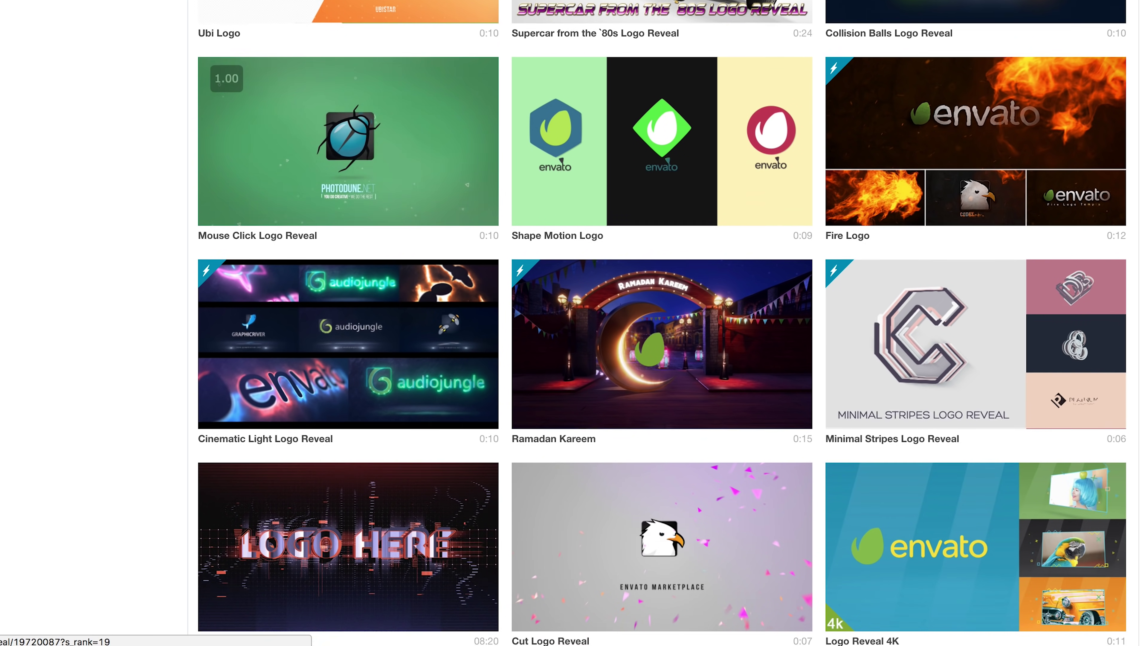
pyautogui.moveTo(474, 308)
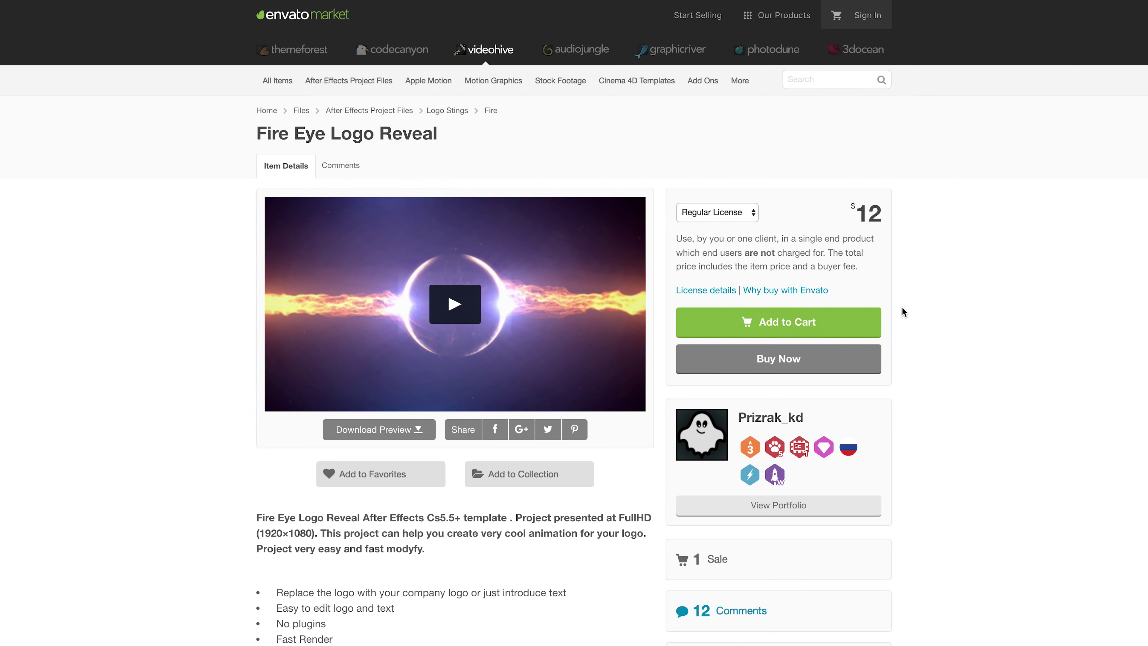
# Read Fire Eye Logo Reveal's specs (1920x1080, 503mb) and its 12 buyer comments
pyautogui.scroll(-5, 901, 306)
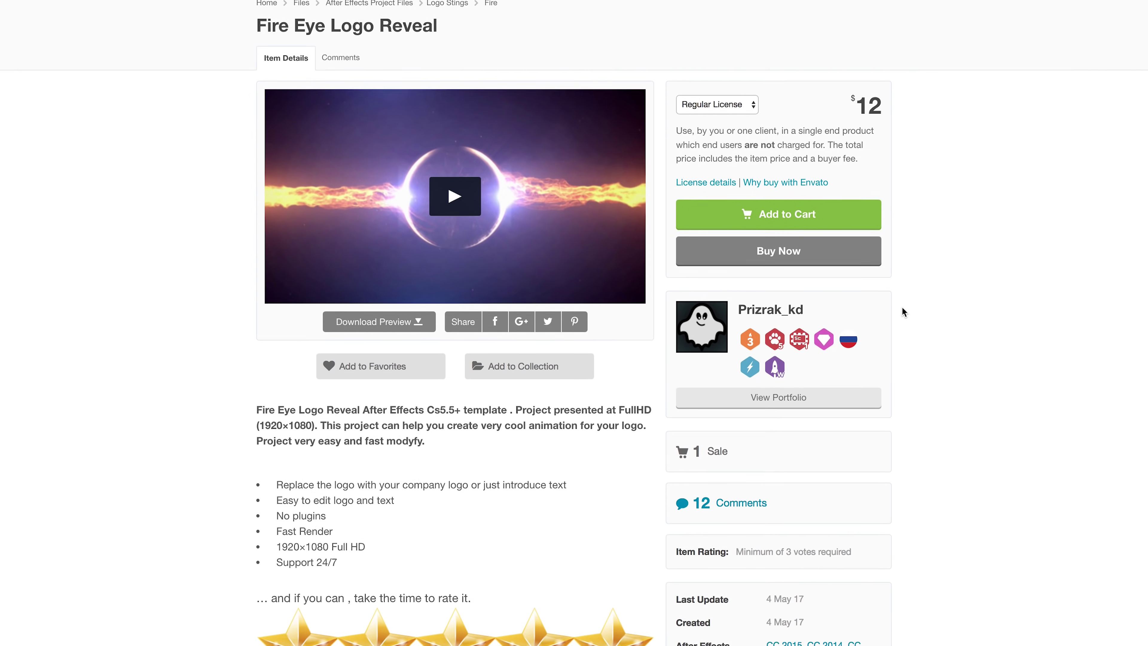
pyautogui.scroll(-3, 902, 307)
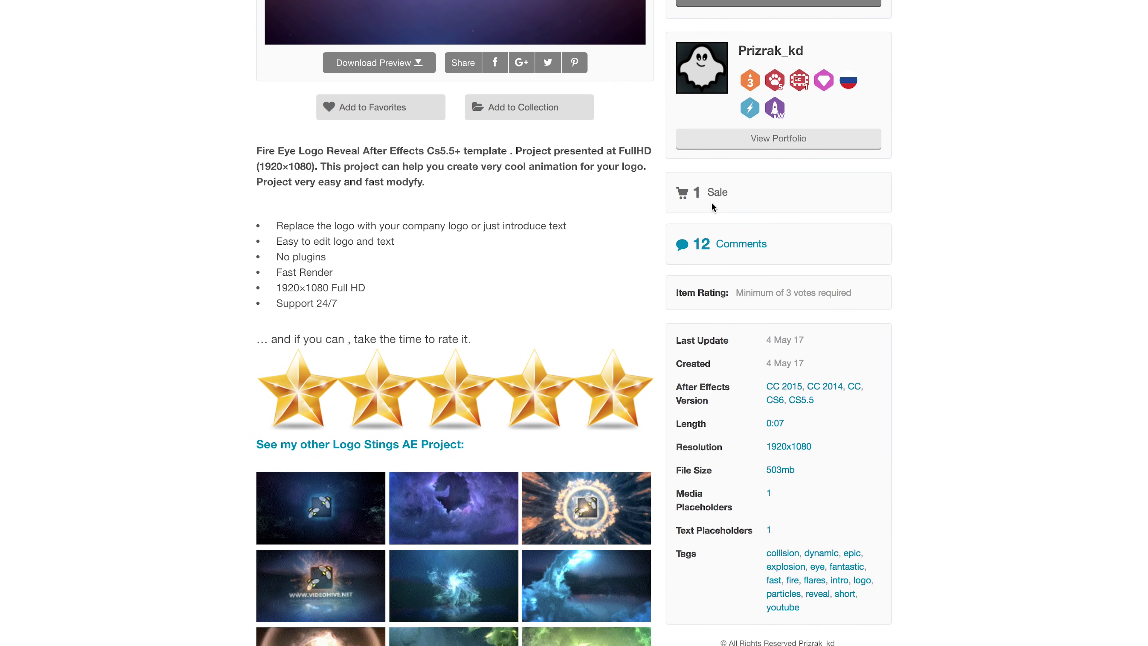
pyautogui.click(732, 243)
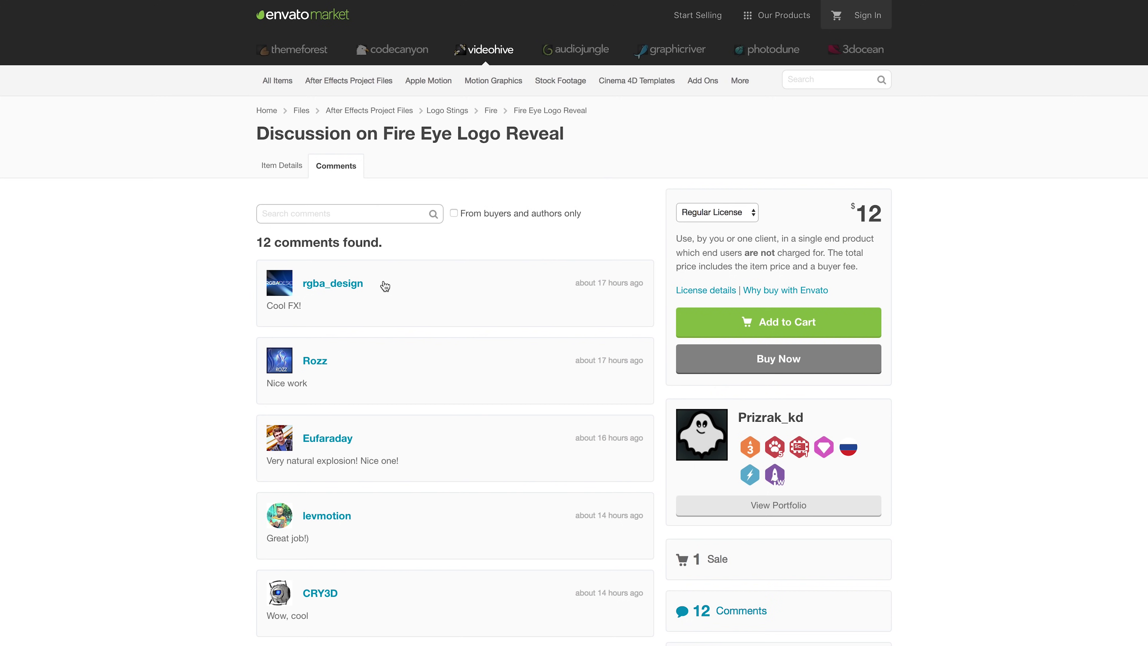
pyautogui.scroll(-3, 381, 390)
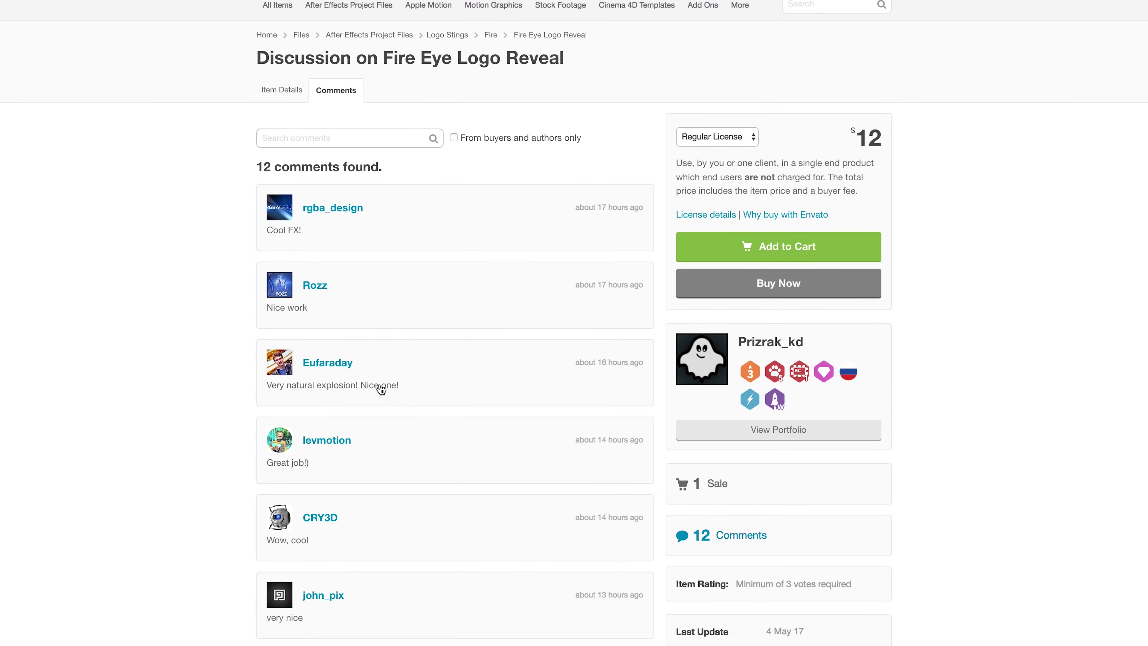
pyautogui.scroll(-5, 381, 390)
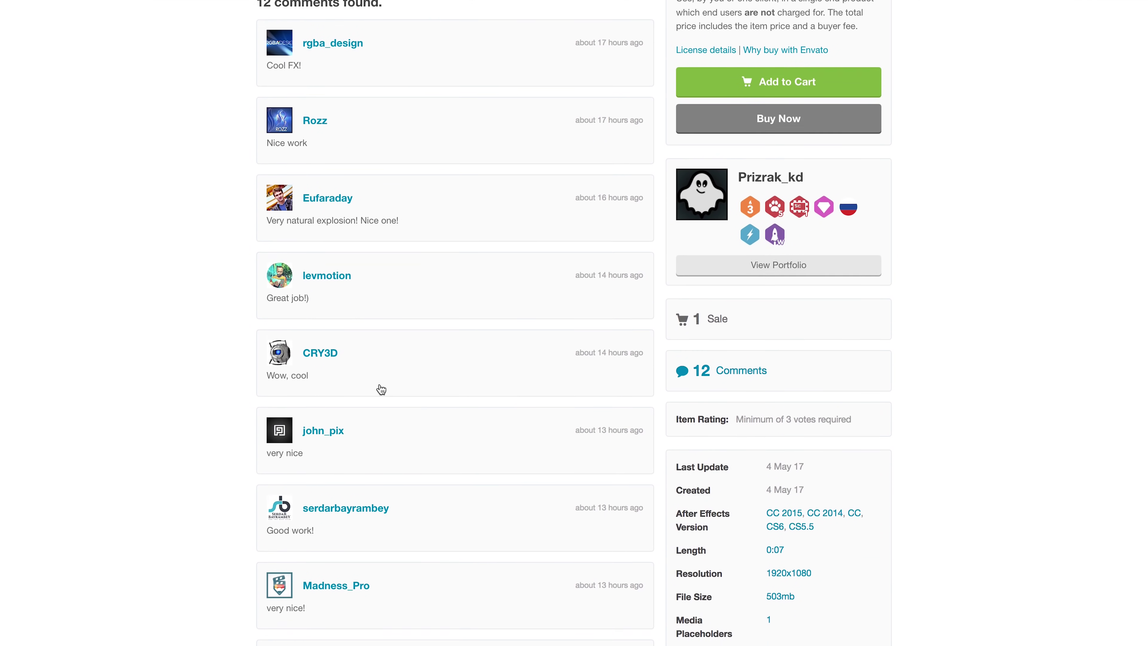
pyautogui.scroll(-6, 381, 390)
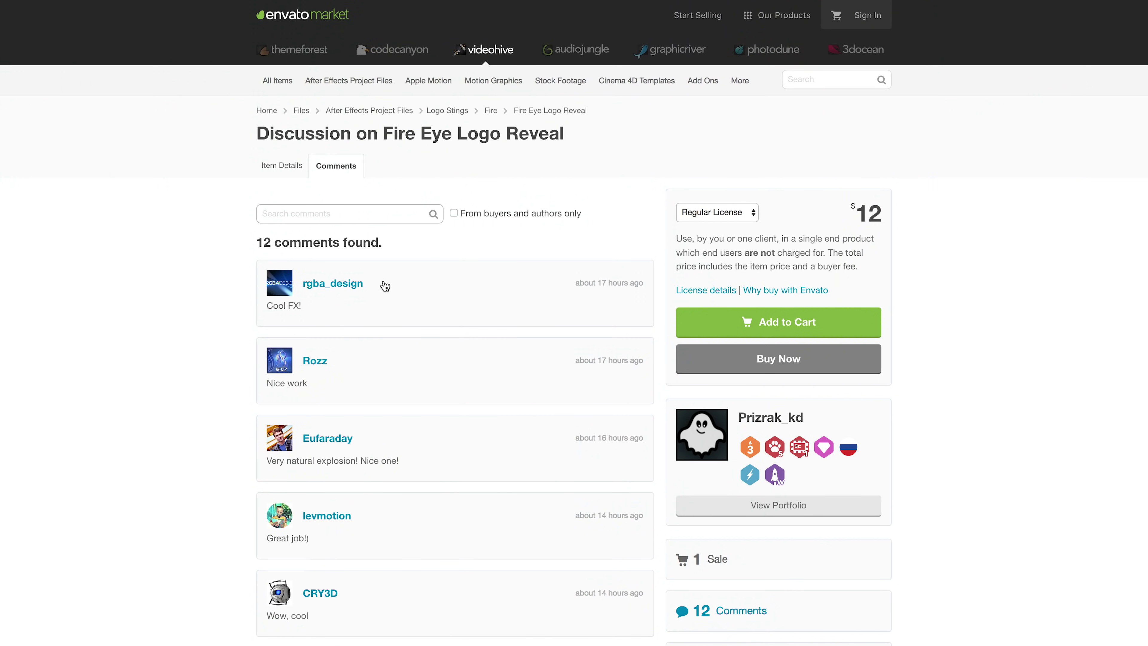
# Scroll through the remaining Fire Eye Logo Reveal comments
pyautogui.scroll(-2, 381, 389)
pyautogui.scroll(-3, 381, 389)
pyautogui.scroll(-5, 381, 389)
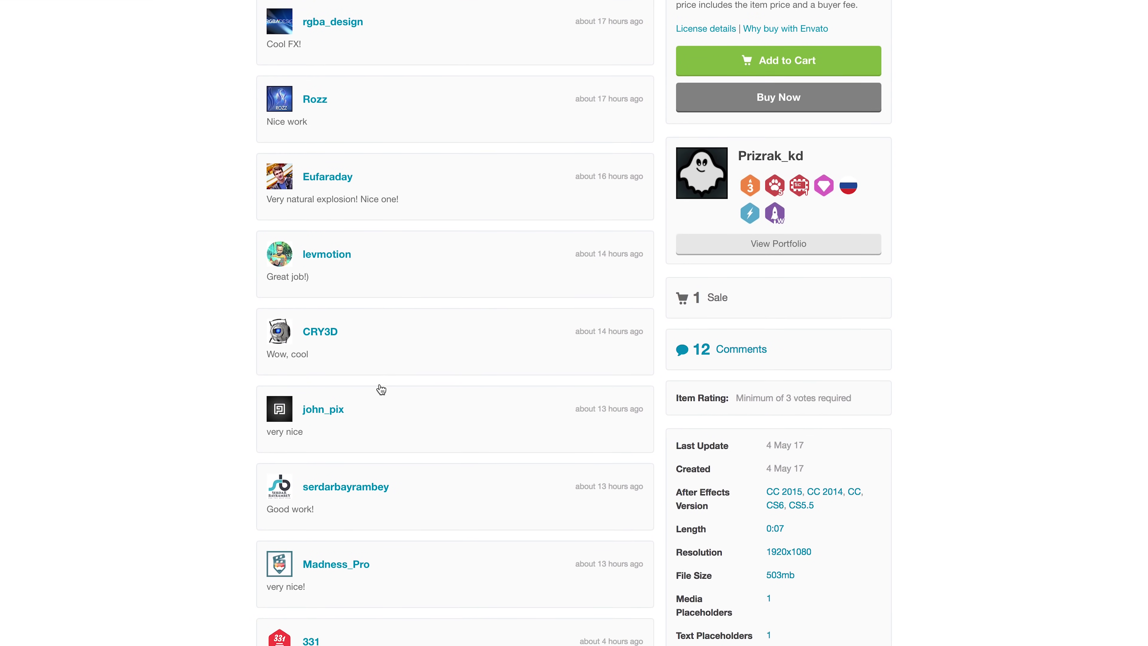
pyautogui.scroll(-1, 381, 389)
pyautogui.scroll(-6, 381, 389)
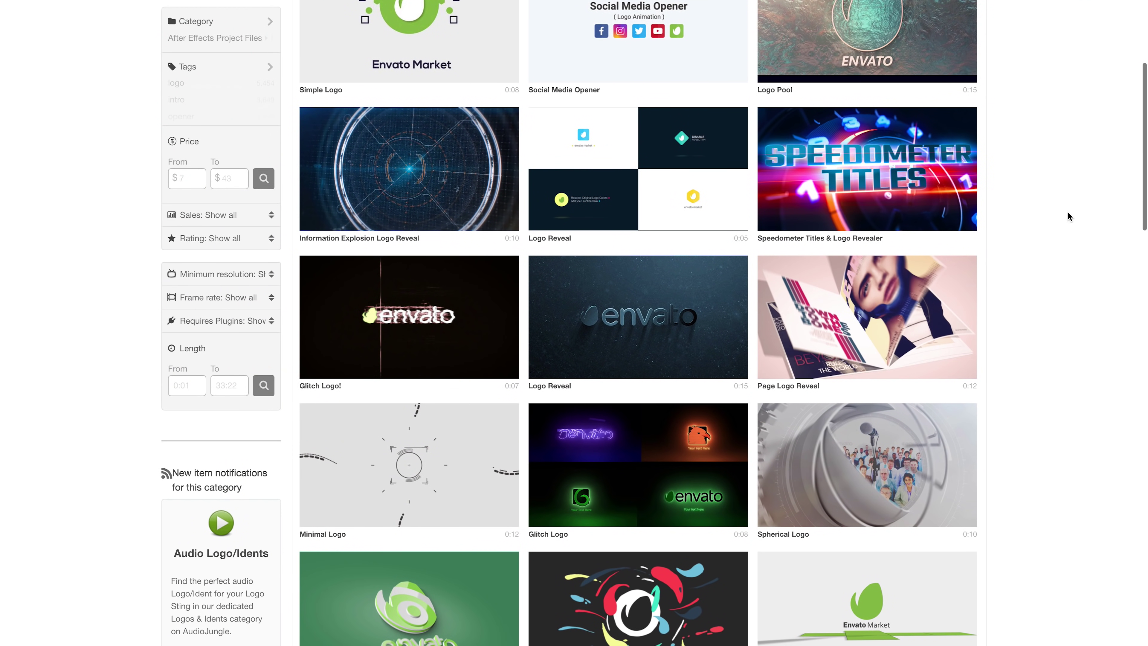
# Purchase the $14 Page Logo Reveal template with Envato credit and download it
pyautogui.moveTo(909, 307)
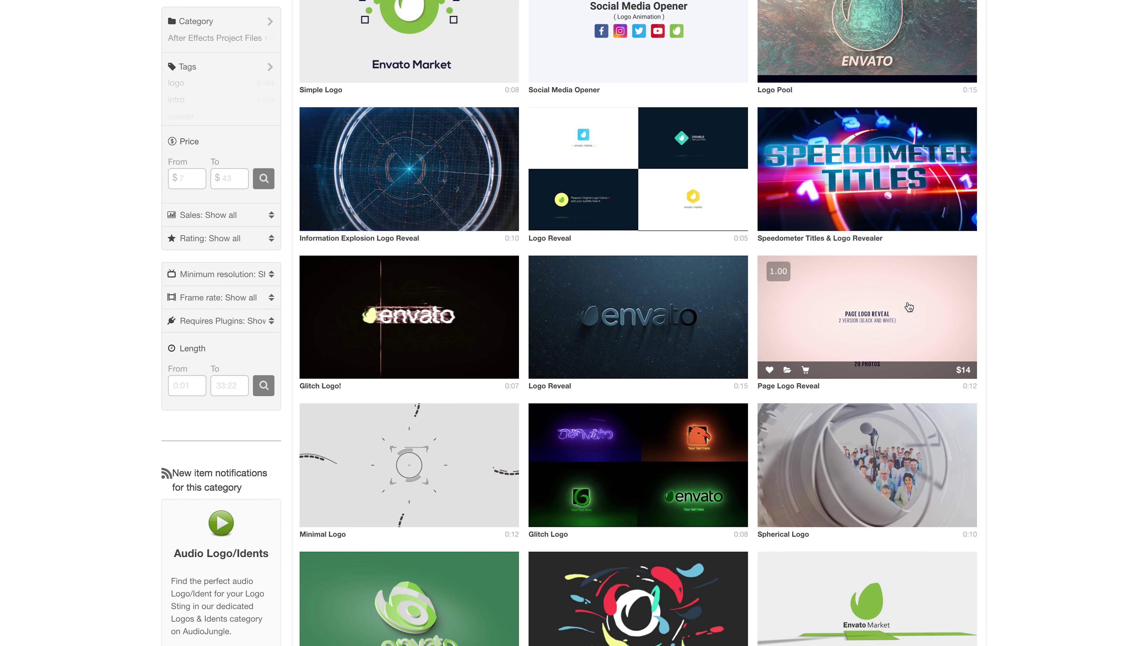
pyautogui.click(927, 304)
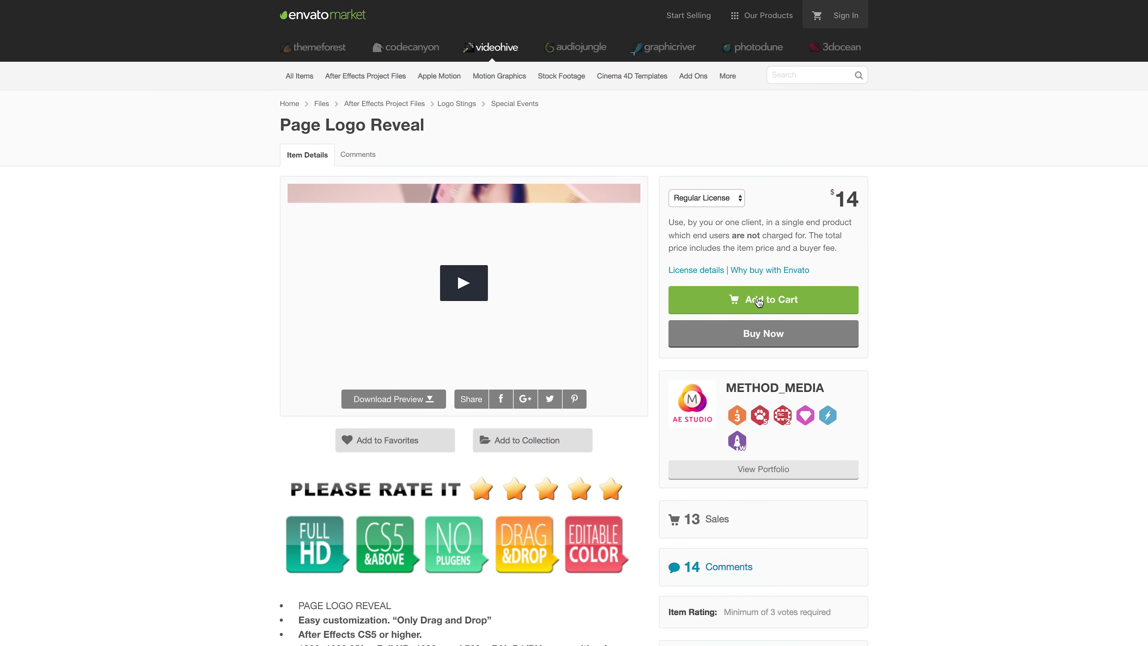
pyautogui.click(780, 339)
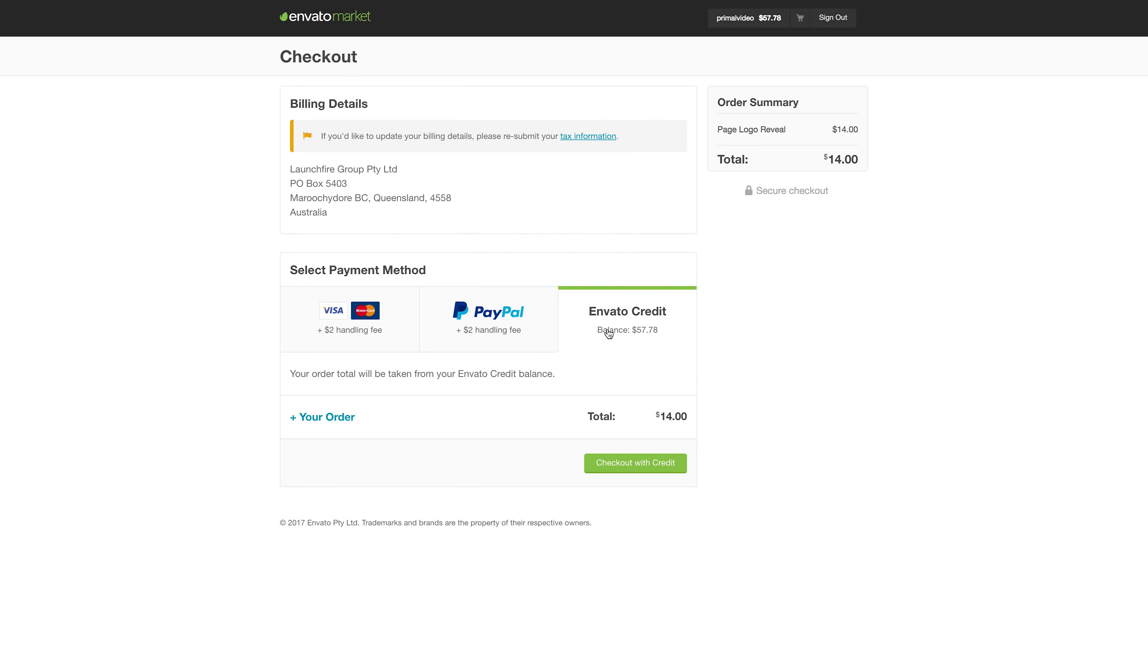
pyautogui.click(845, 237)
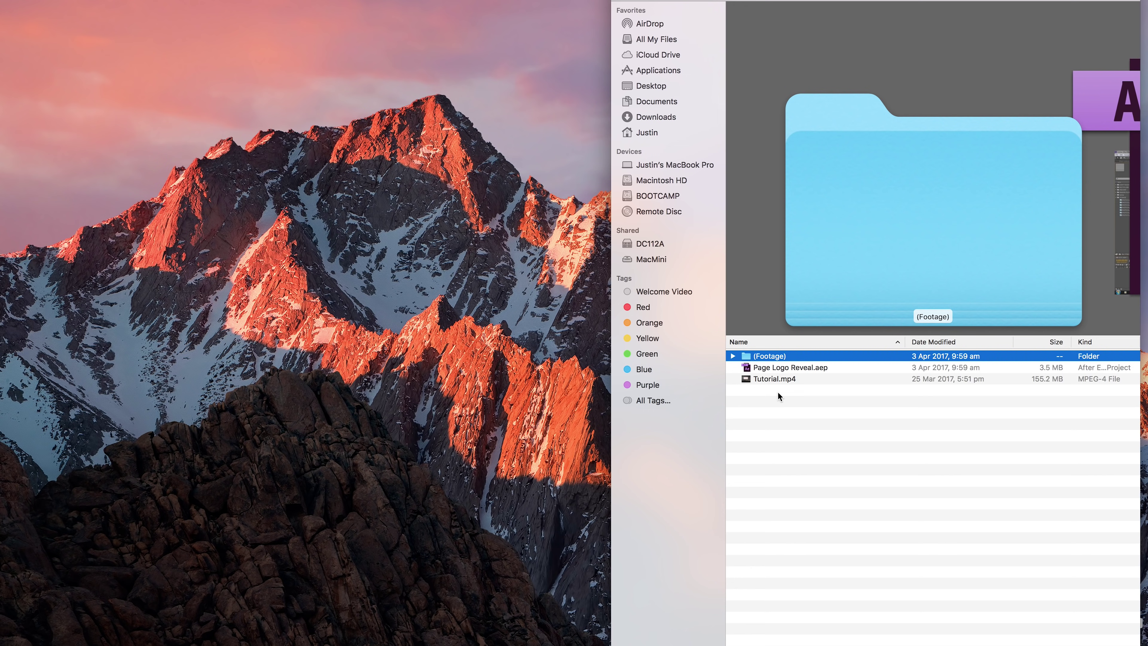
# Watch the included Tutorial.mp4, then open Page Logo Reveal.aep in After Effects
pyautogui.doubleClick(764, 379)
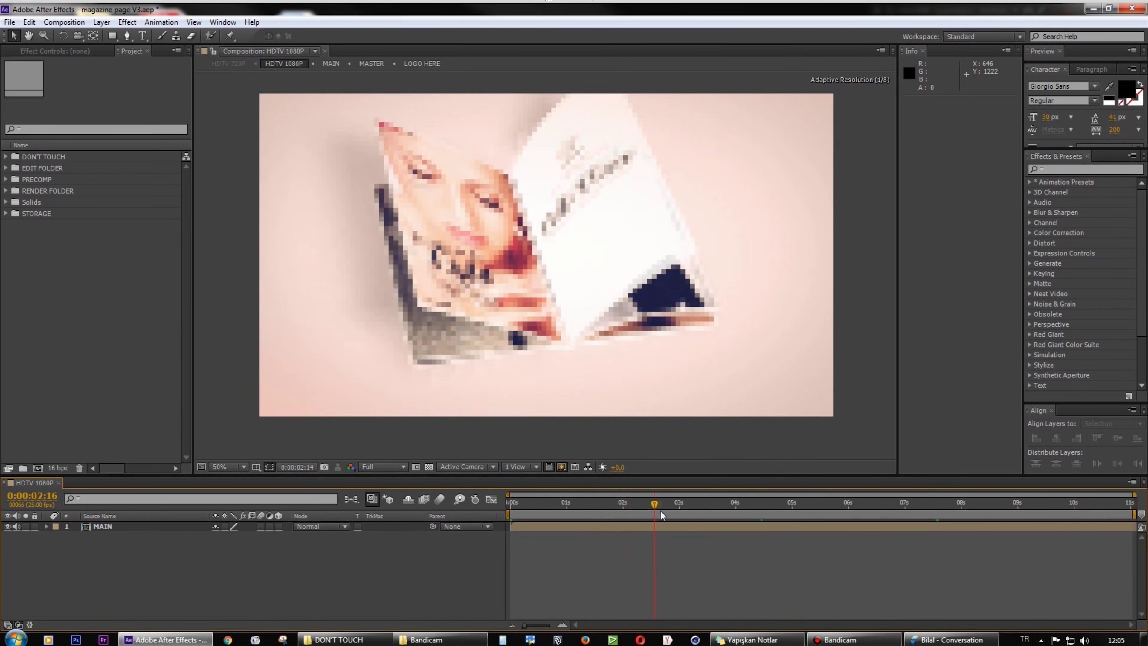
pyautogui.moveTo(661, 515); pyautogui.dragTo(659, 516)
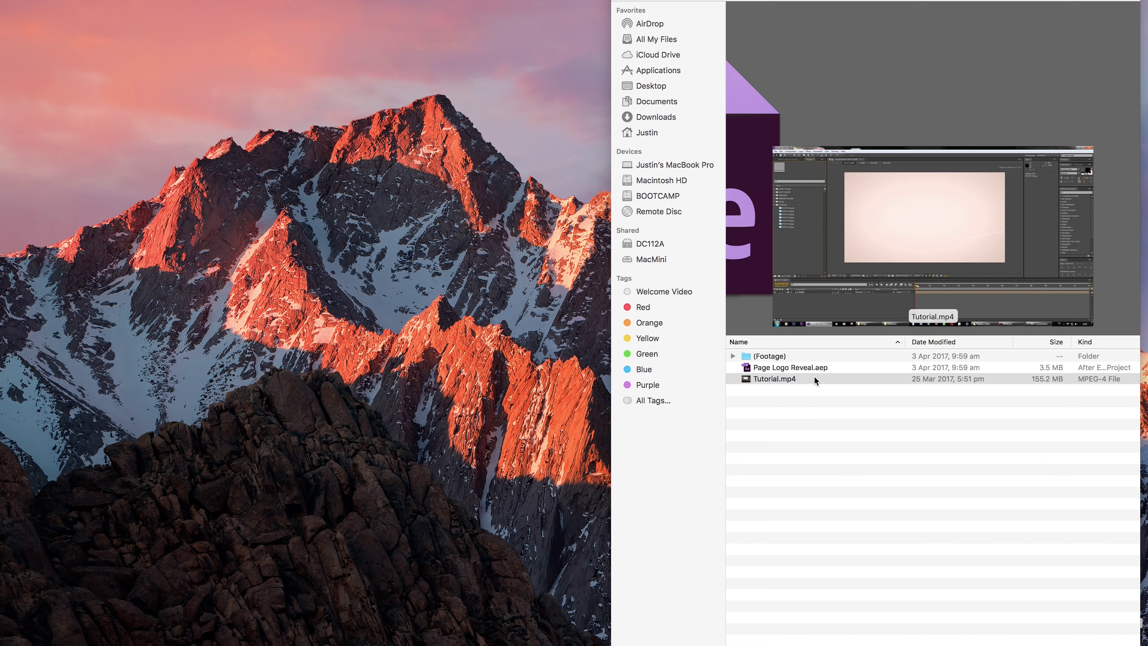
pyautogui.click(767, 369)
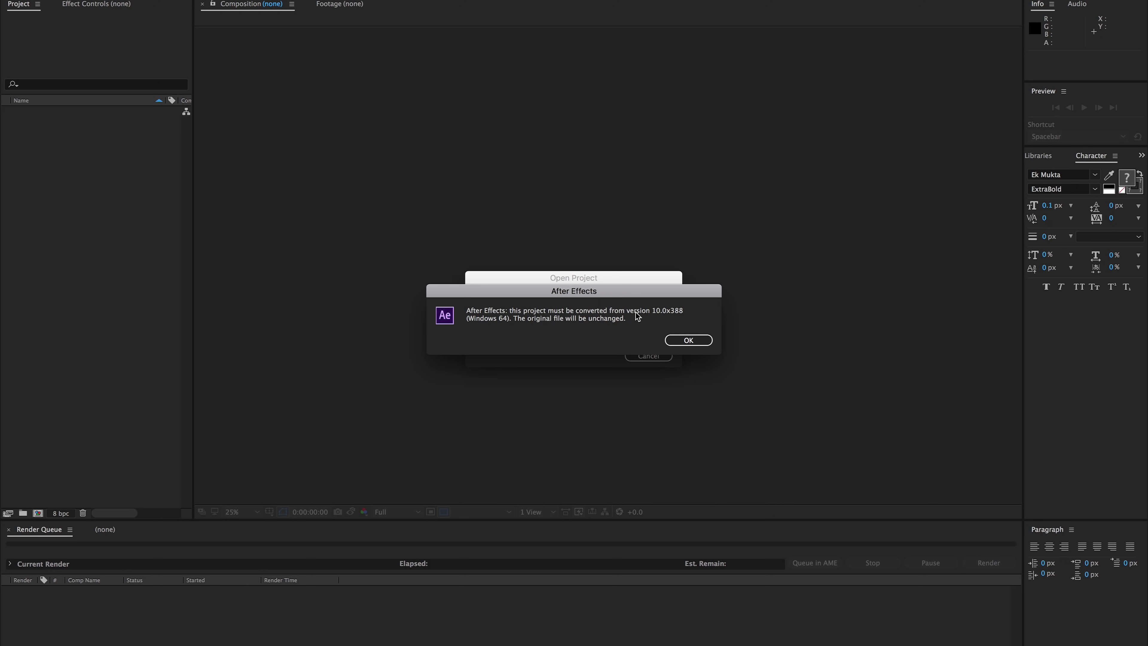
# Accept the version conversion, scrub the HDTV 1080P page-turning animation, and expand STORAGE
pyautogui.click(682, 342)
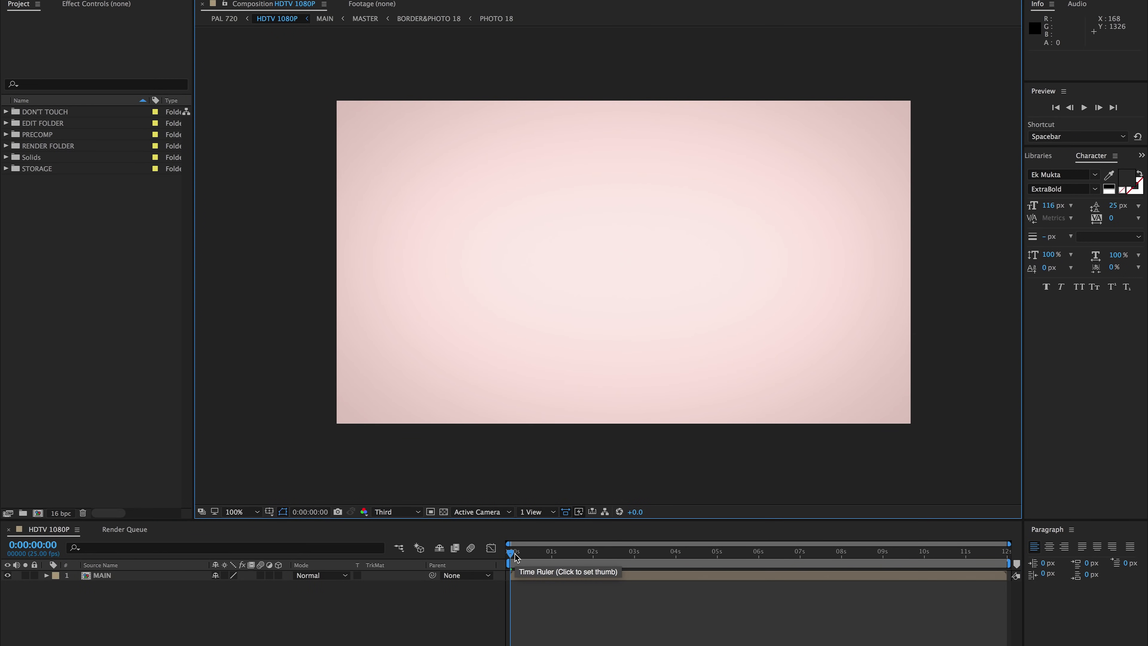
pyautogui.moveTo(516, 556); pyautogui.dragTo(794, 552)
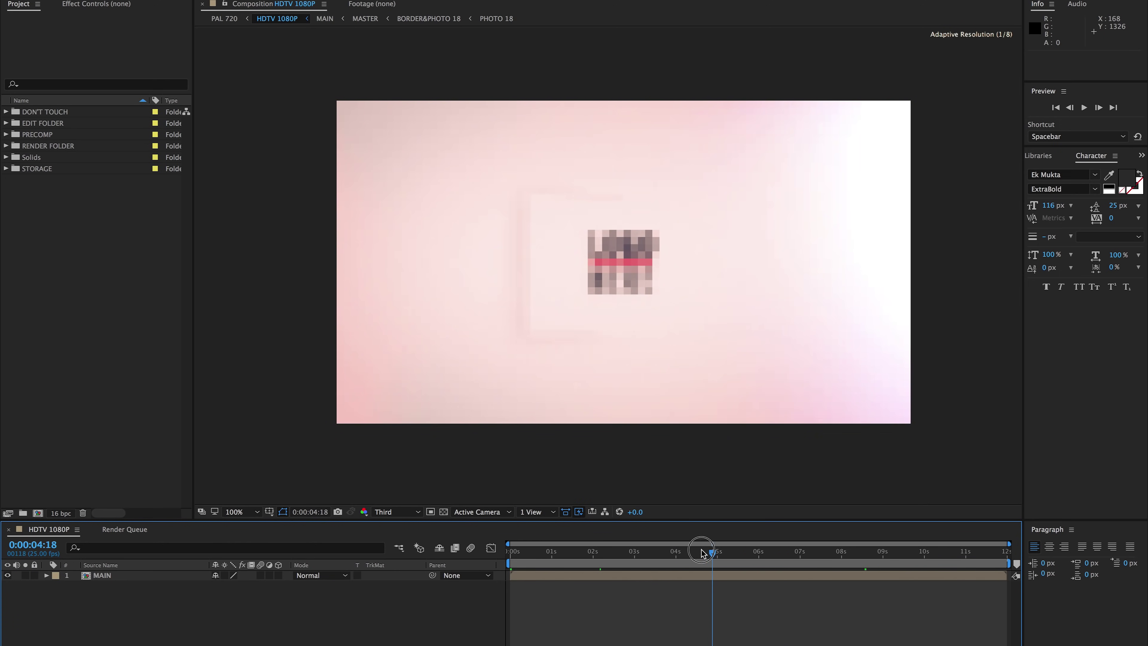
pyautogui.moveTo(699, 553); pyautogui.dragTo(570, 561)
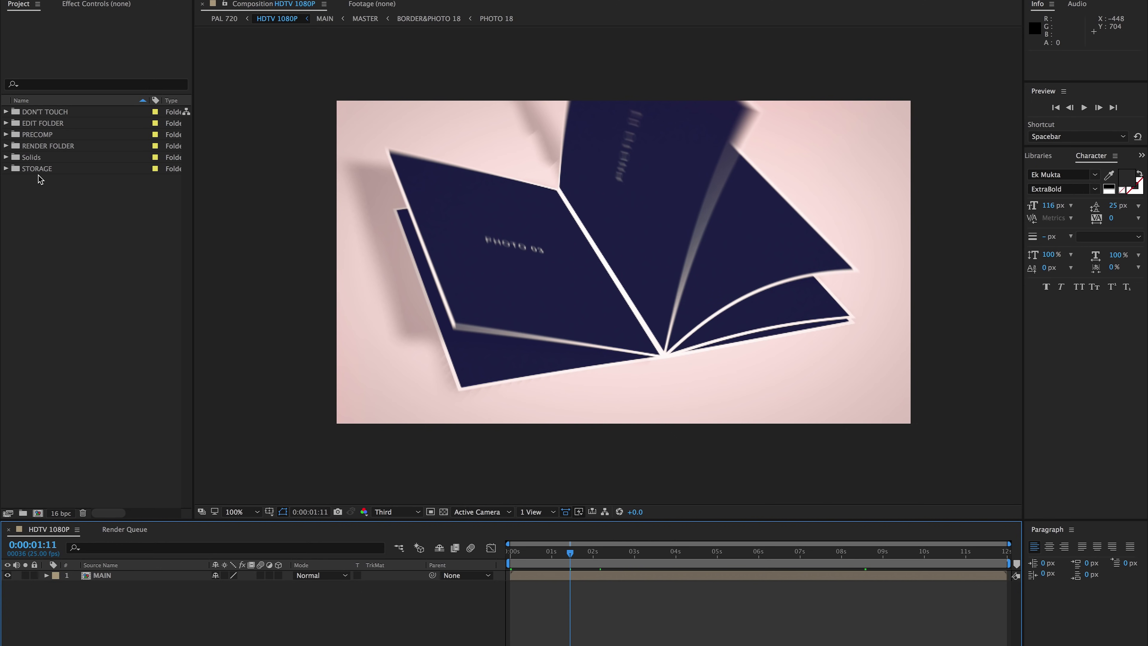
pyautogui.click(7, 170)
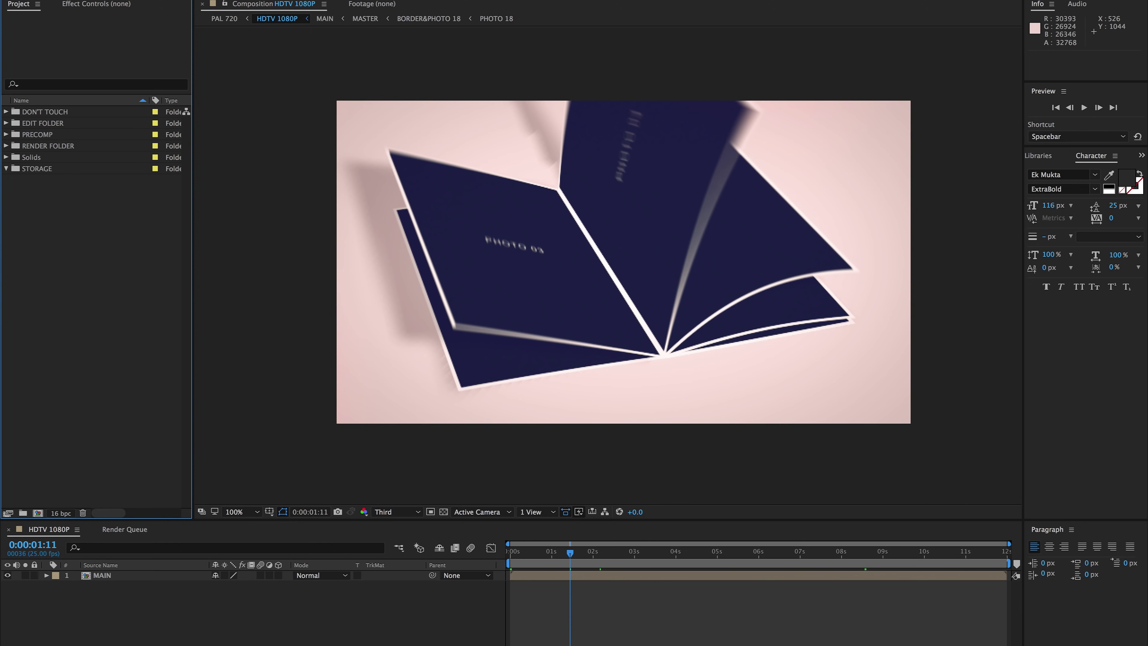
pyautogui.moveTo(570, 552); pyautogui.dragTo(554, 571)
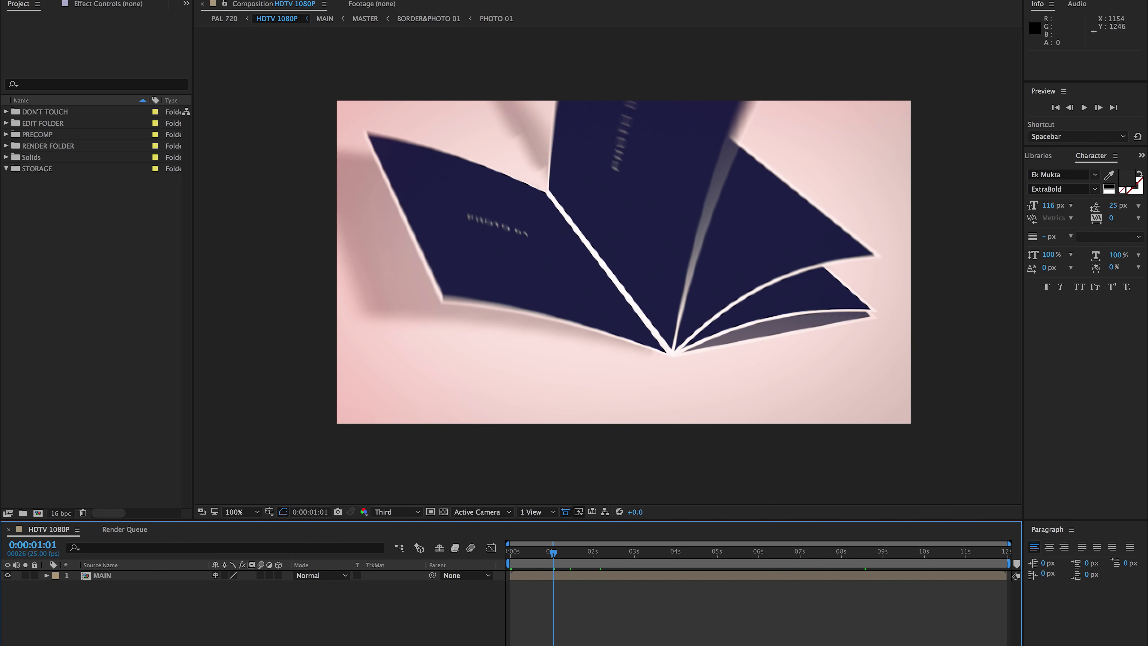
# Select the 15 photos, 3.JPG through Wave.JPG, in Finder and drop them into STORAGE
pyautogui.click(392, 641)
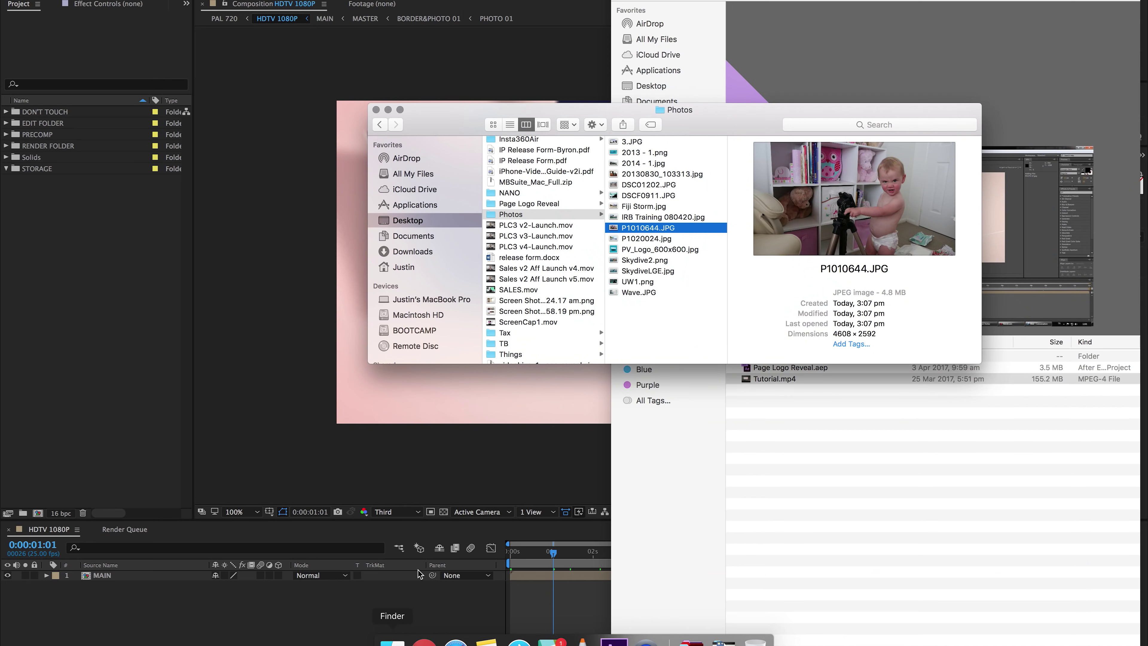
pyautogui.click(665, 262)
pyautogui.click(698, 322)
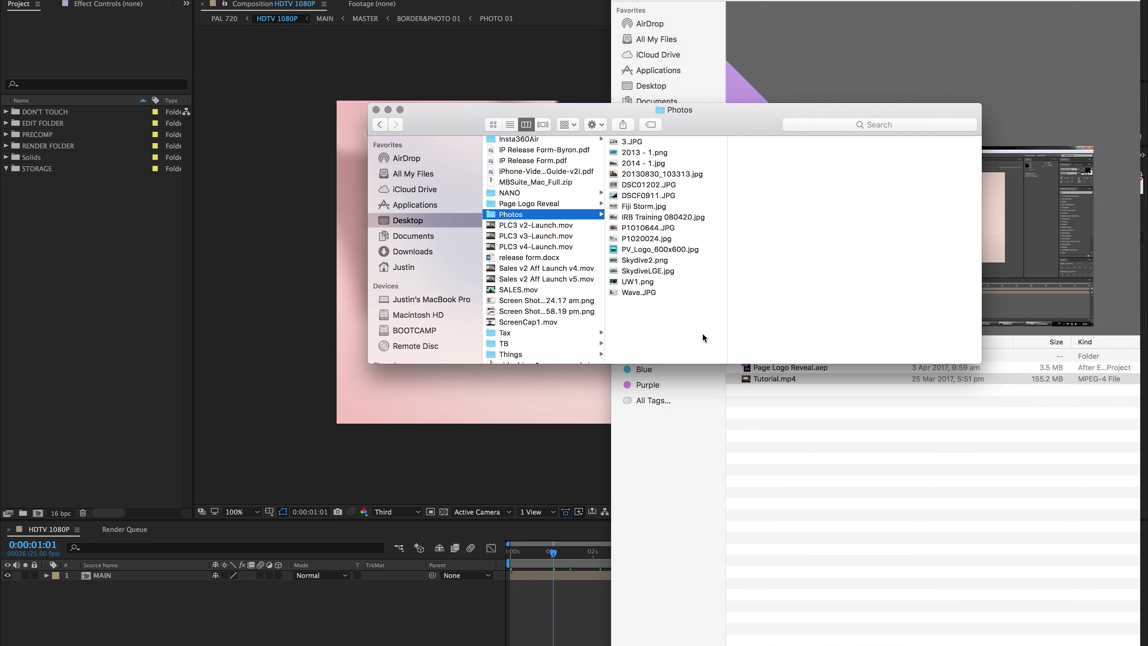
pyautogui.moveTo(705, 339); pyautogui.dragTo(623, 146)
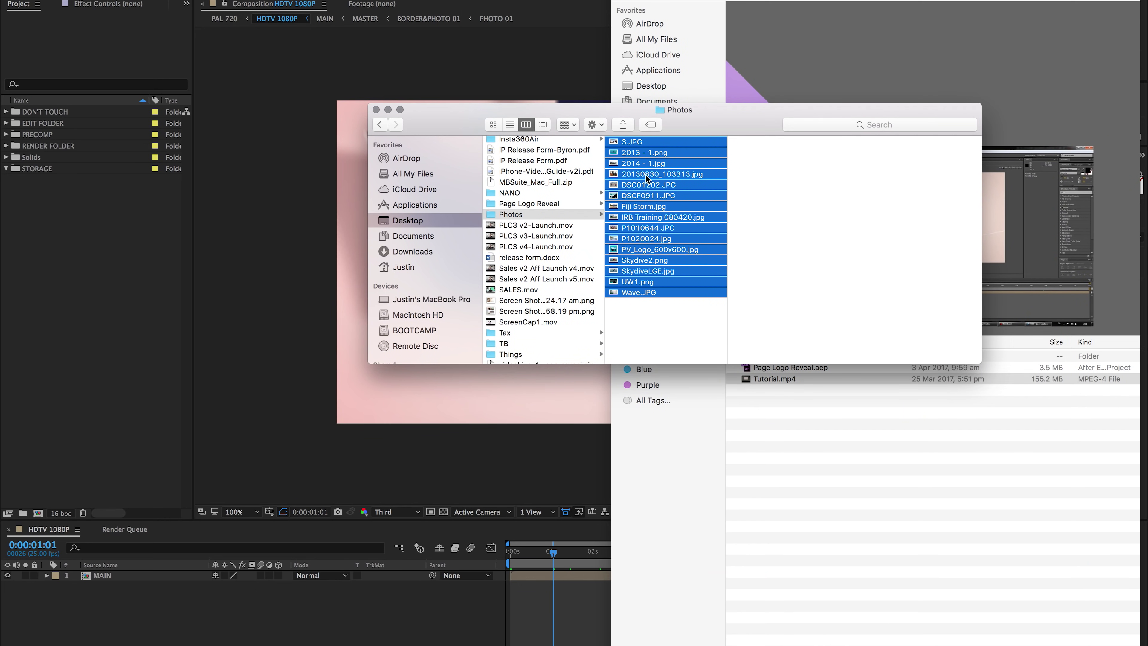
pyautogui.moveTo(546, 178); pyautogui.dragTo(44, 172)
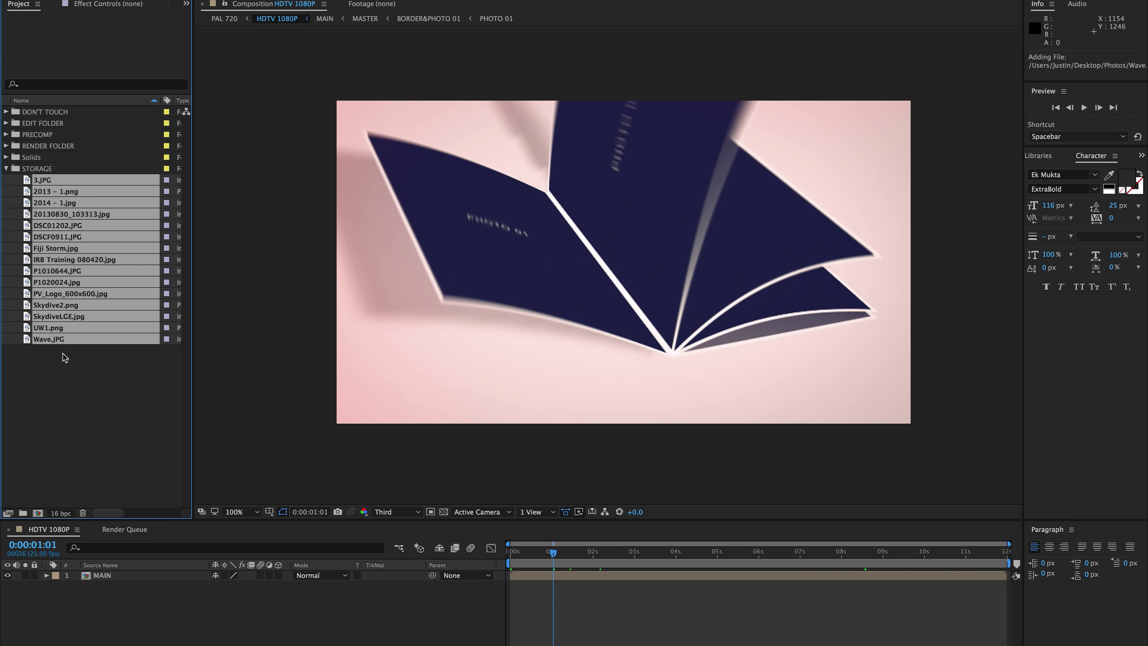
# Open the PHOTO 01 composition from EDIT FOLDER and add 3.JPG as its top layer
pyautogui.click(73, 349)
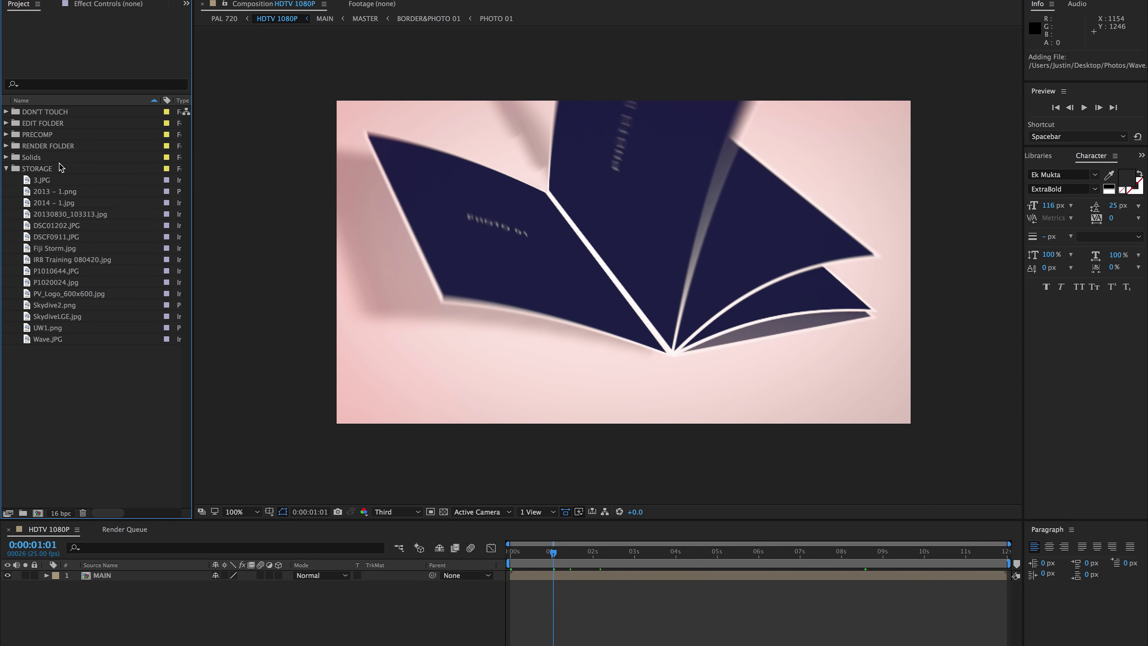
pyautogui.click(8, 124)
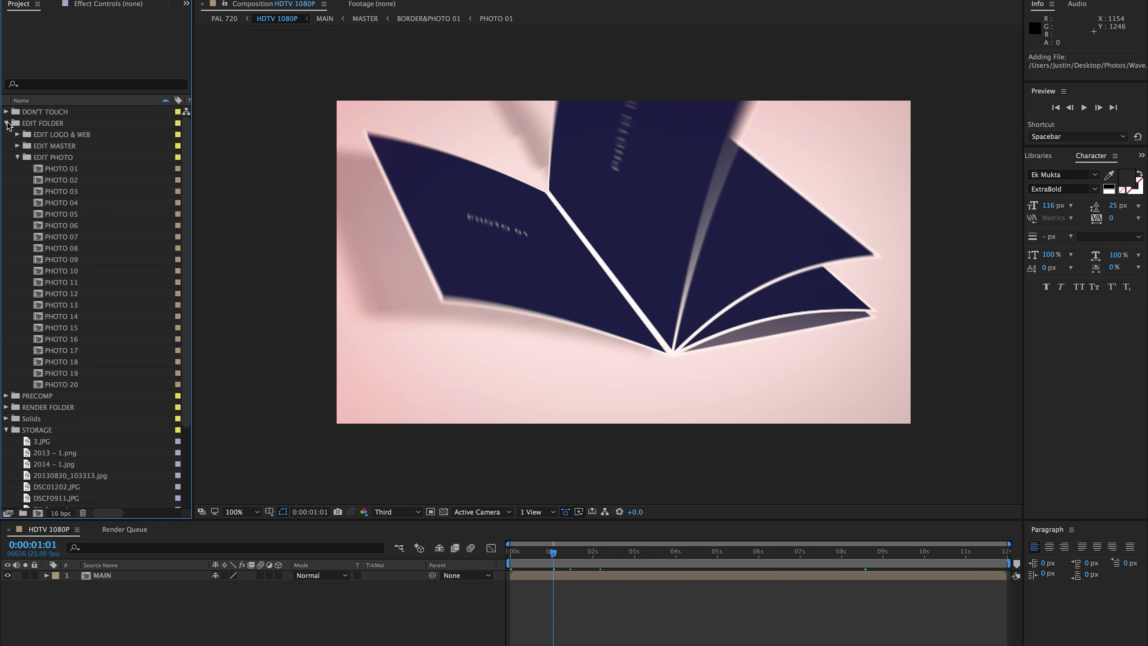
pyautogui.click(60, 171)
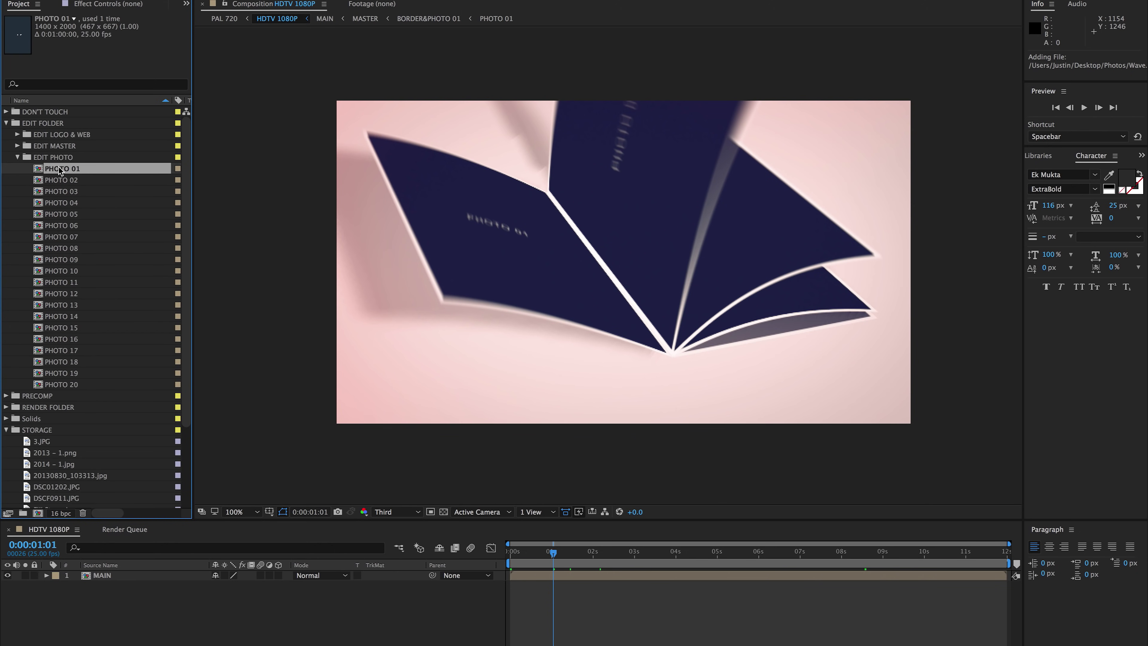
pyautogui.doubleClick(44, 171)
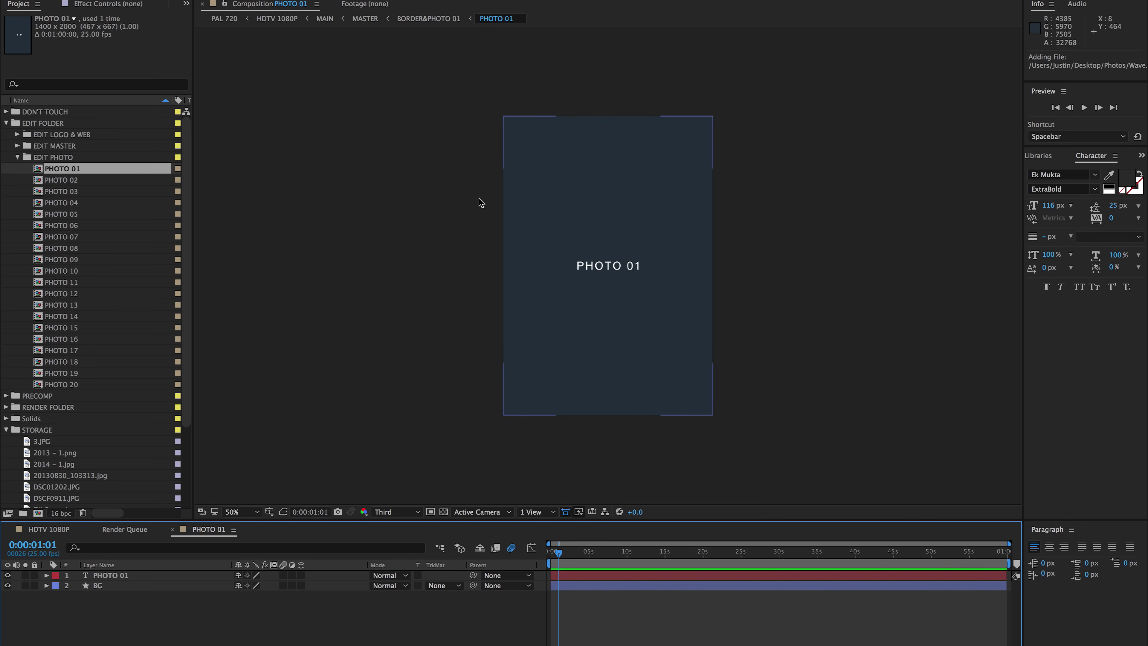
pyautogui.scroll(-2, 41, 451)
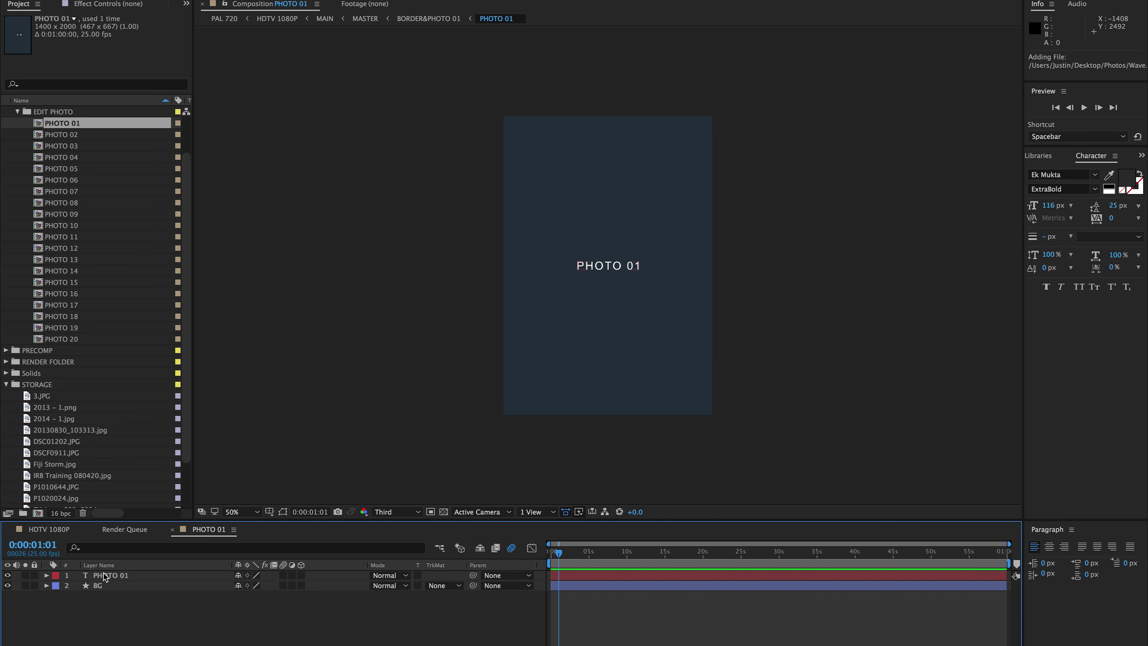
pyautogui.click(42, 396)
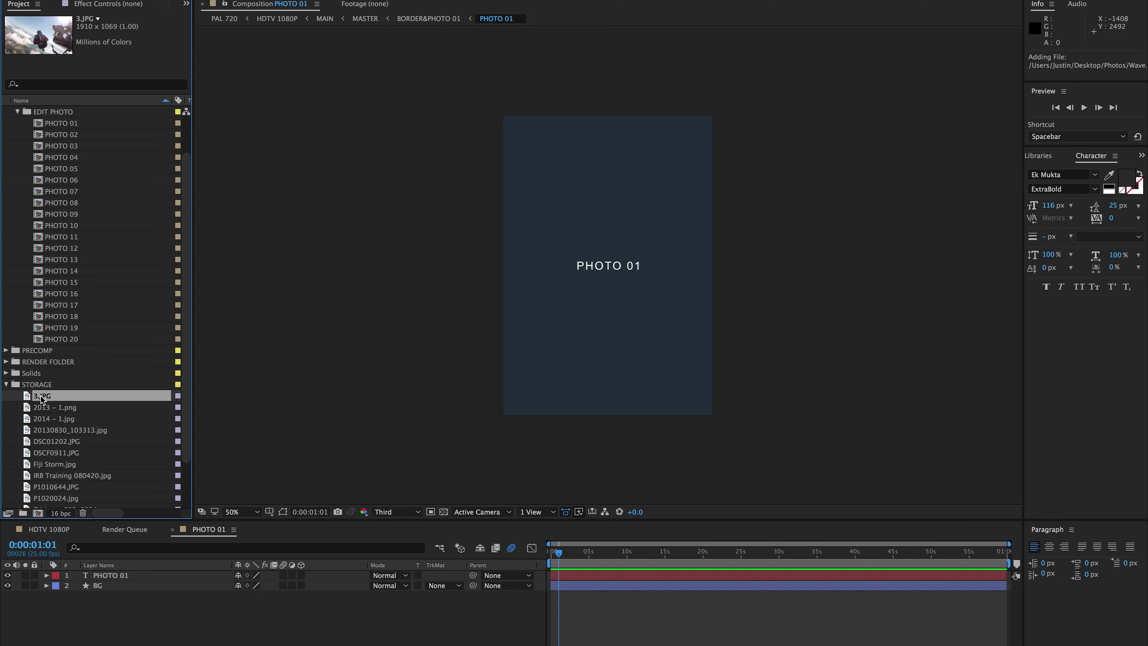
pyautogui.moveTo(45, 404); pyautogui.dragTo(121, 577)
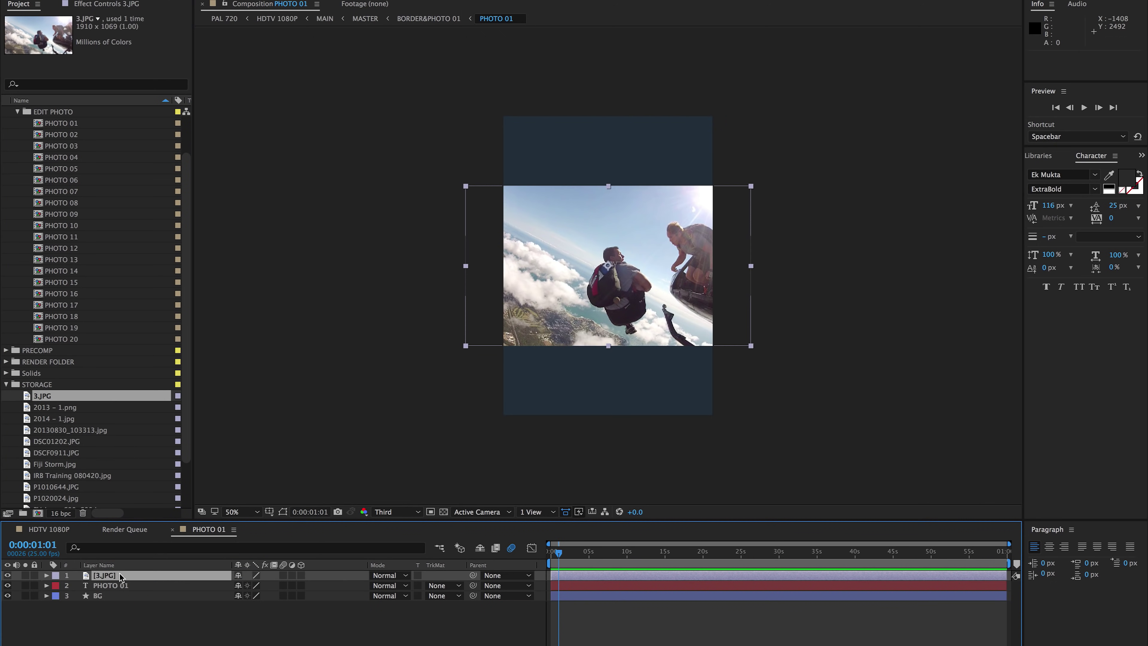
# Scale the skydiving photo to 188% and shift it left to frame it, then open PHOTO 02
pyautogui.moveTo(546, 255)
pyautogui.mouseDown()
pyautogui.moveTo(510, 253)
pyautogui.moveTo(527, 254)
pyautogui.mouseUp()
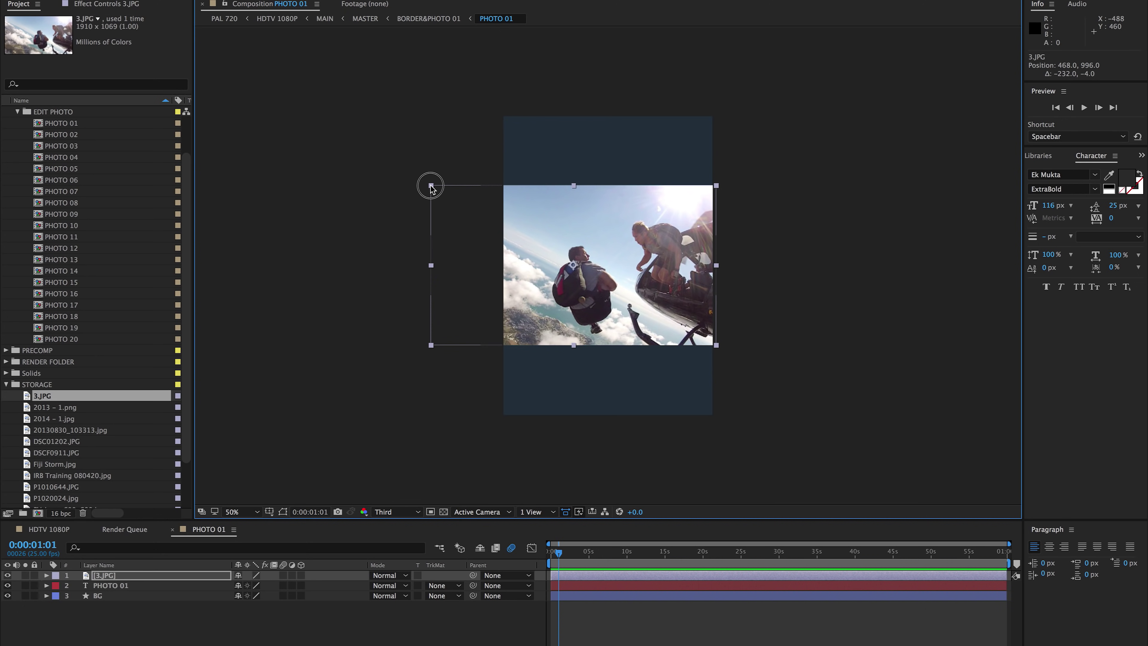
pyautogui.moveTo(431, 187); pyautogui.dragTo(304, 82)
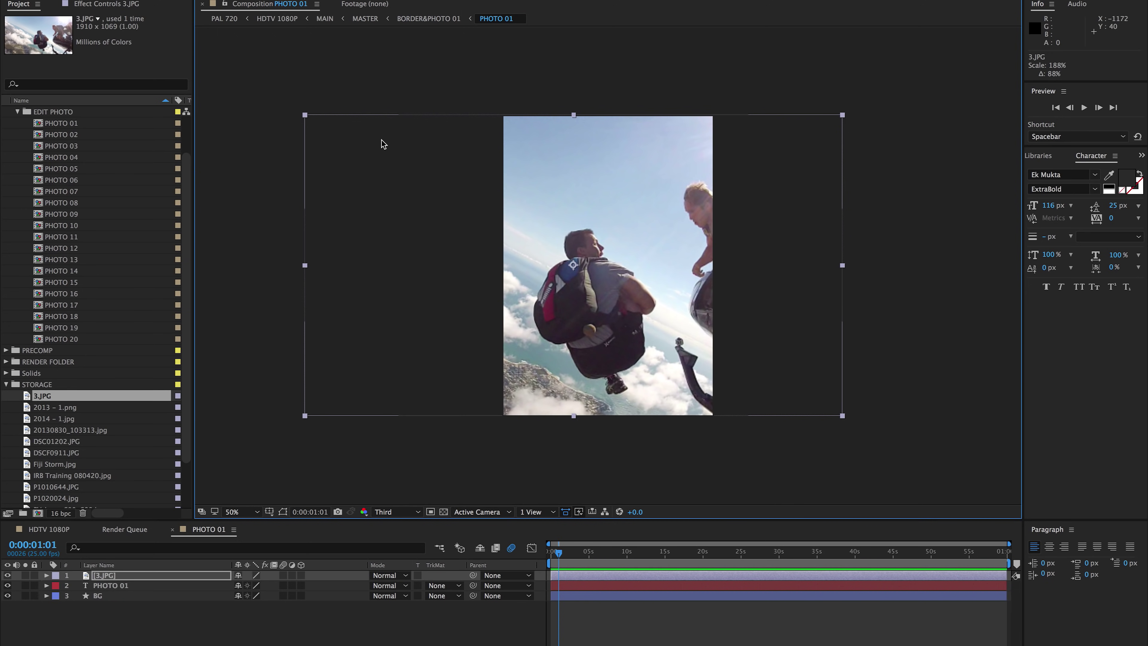
pyautogui.moveTo(616, 262); pyautogui.dragTo(493, 256)
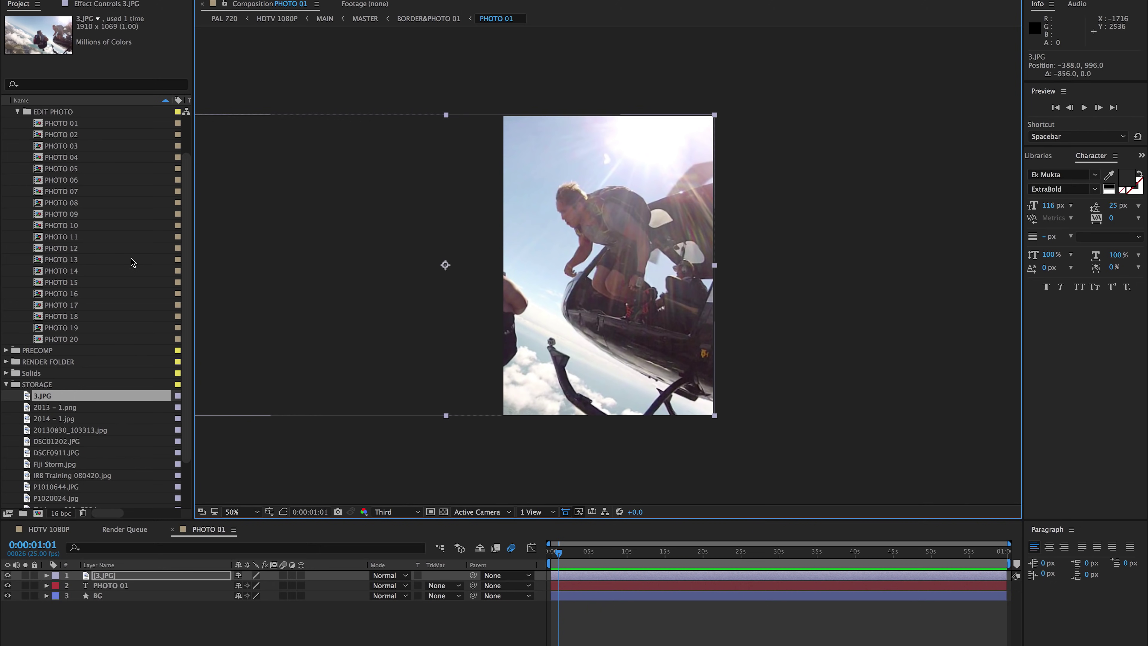
pyautogui.doubleClick(56, 135)
# Put 20130830_103313.jpg into PHOTO 02, enlarged to fill the frame and nudged slightly left
pyautogui.click(30, 419)
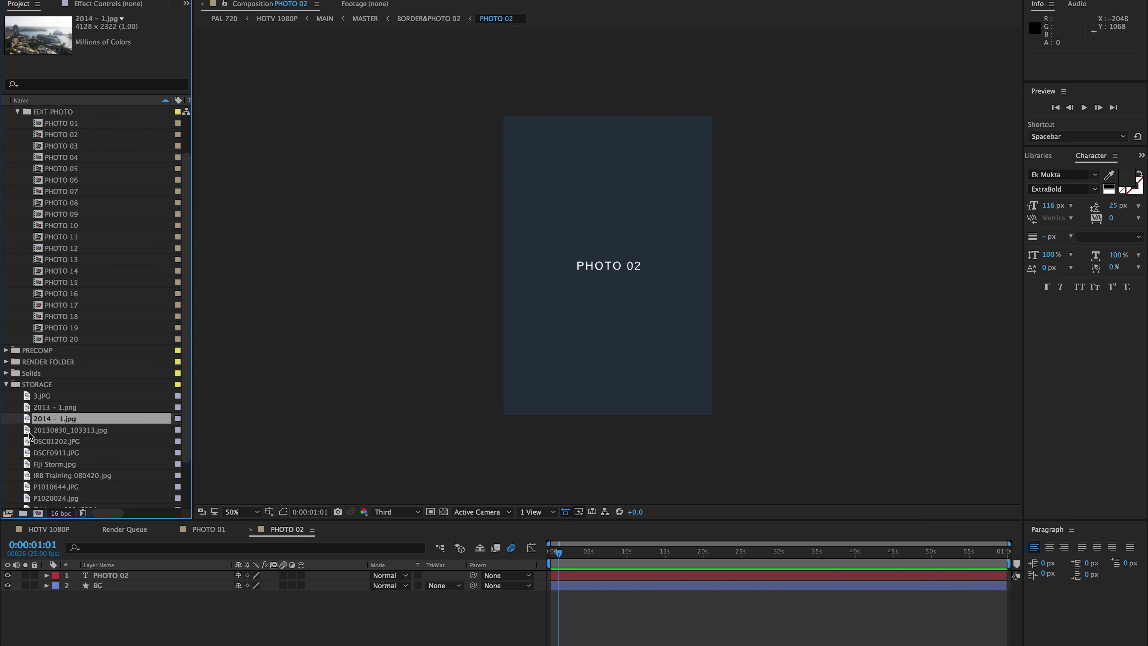
pyautogui.click(30, 431)
pyautogui.moveTo(37, 432); pyautogui.dragTo(169, 578)
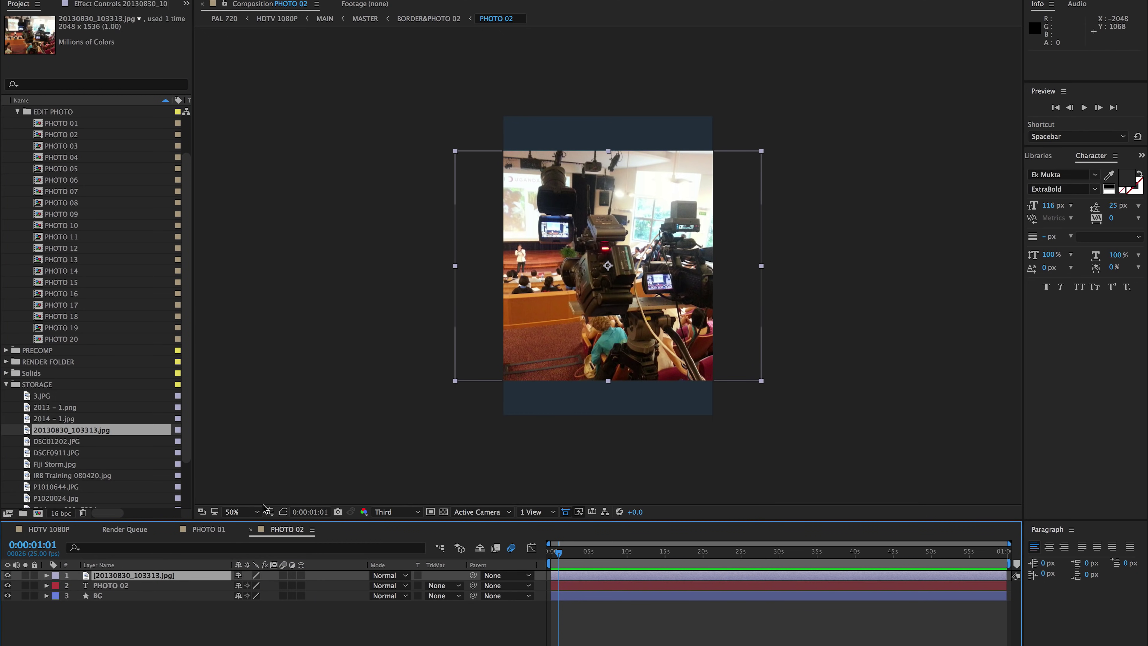
pyautogui.click(455, 152)
pyautogui.moveTo(455, 153); pyautogui.dragTo(396, 118)
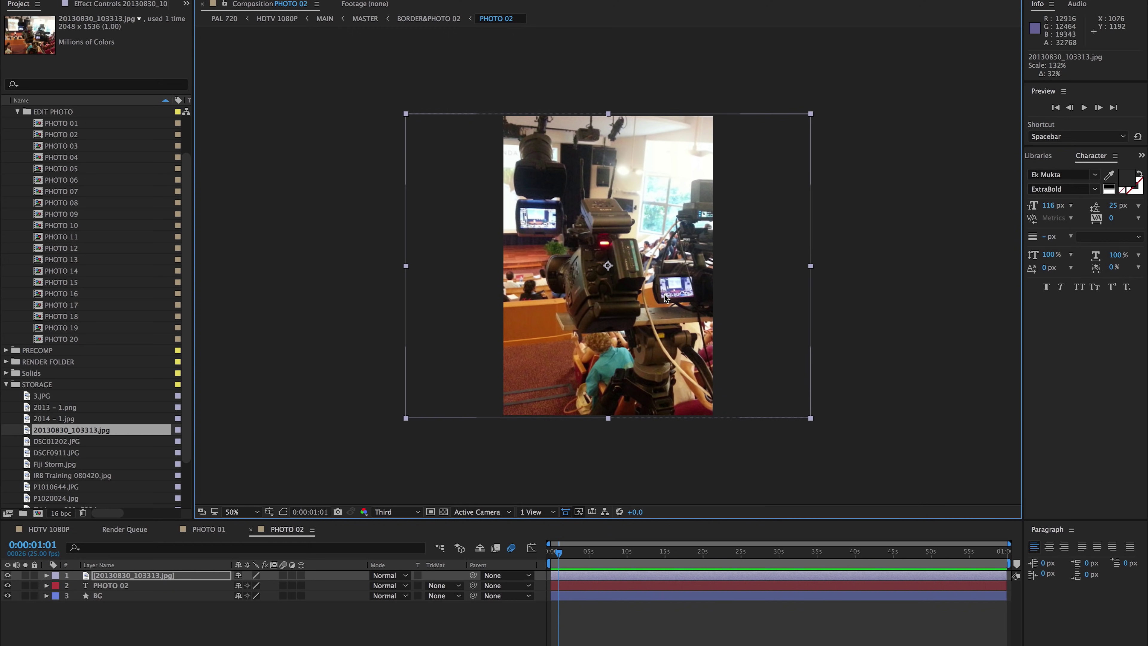
pyautogui.moveTo(664, 297); pyautogui.dragTo(654, 297)
# Fill PHOTO 03 with DSC01202.JPG shifted left, then open PHOTO 04 with DSCF0911.JPG selected
pyautogui.doubleClick(62, 145)
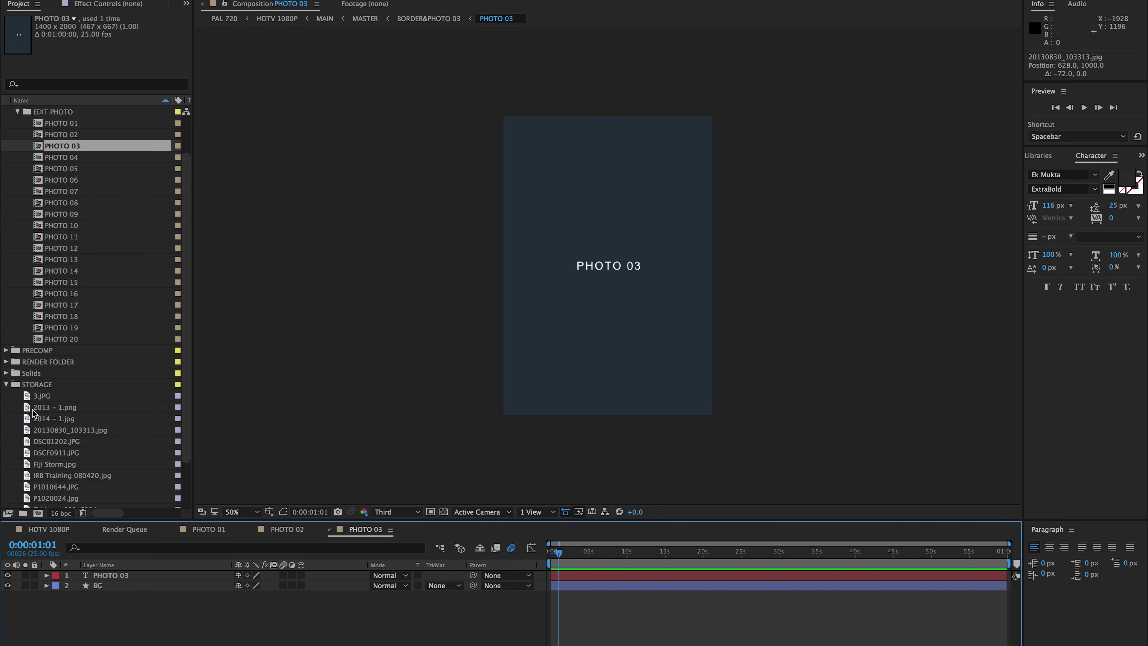
pyautogui.click(31, 443)
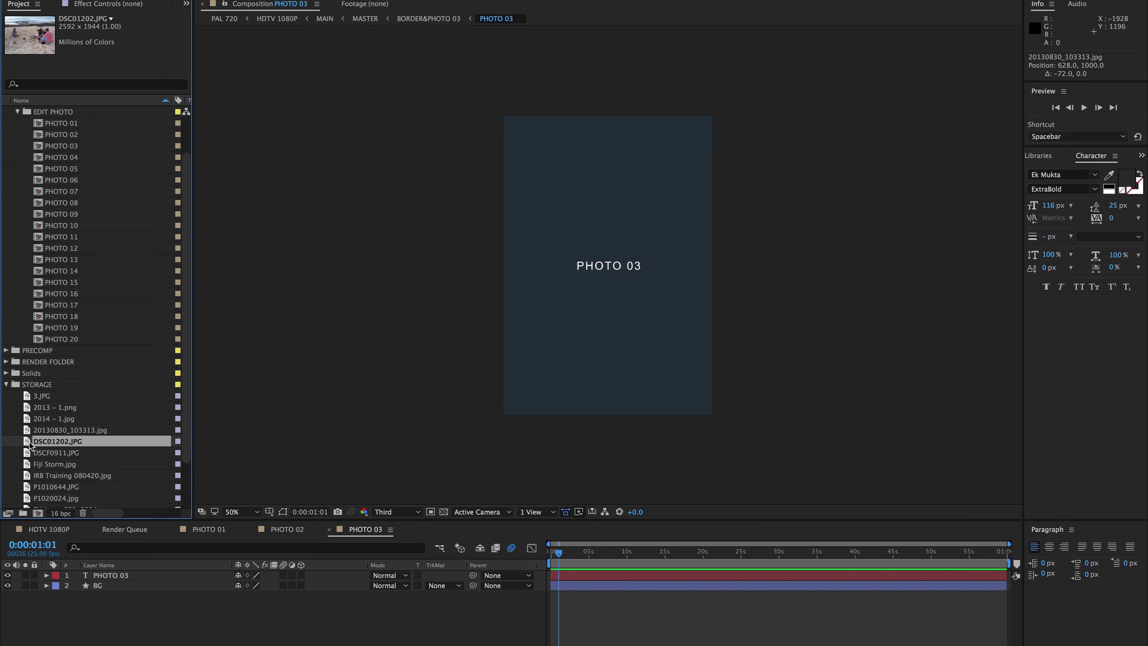
pyautogui.moveTo(27, 443); pyautogui.dragTo(116, 576)
pyautogui.moveTo(581, 226); pyautogui.dragTo(495, 229)
pyautogui.doubleClick(59, 157)
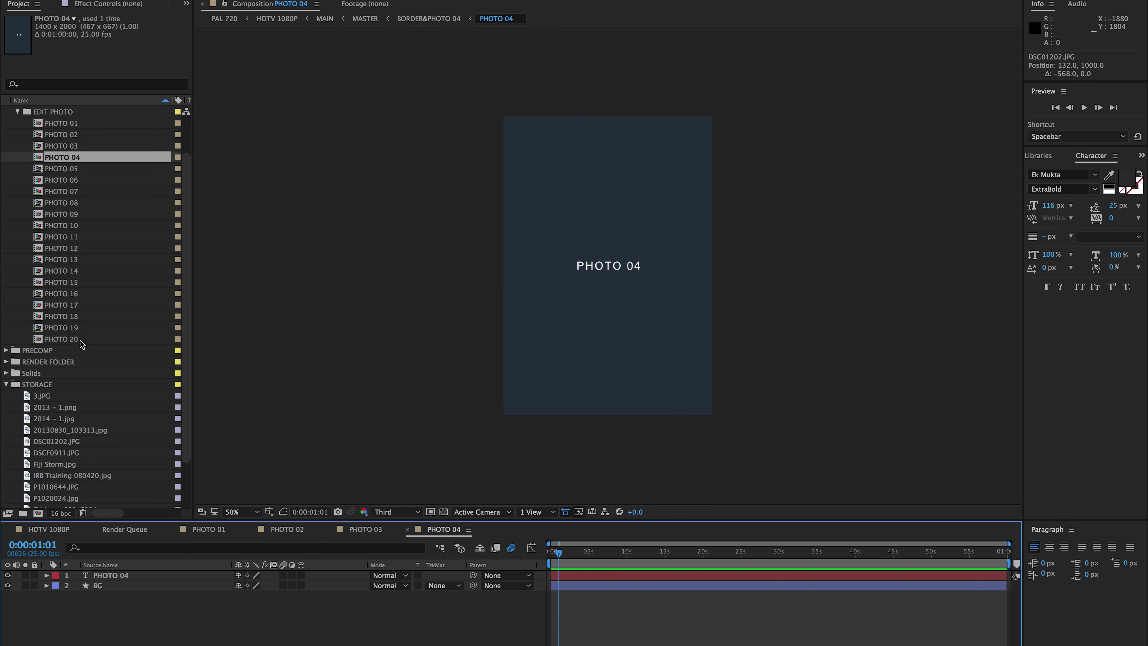
pyautogui.click(52, 453)
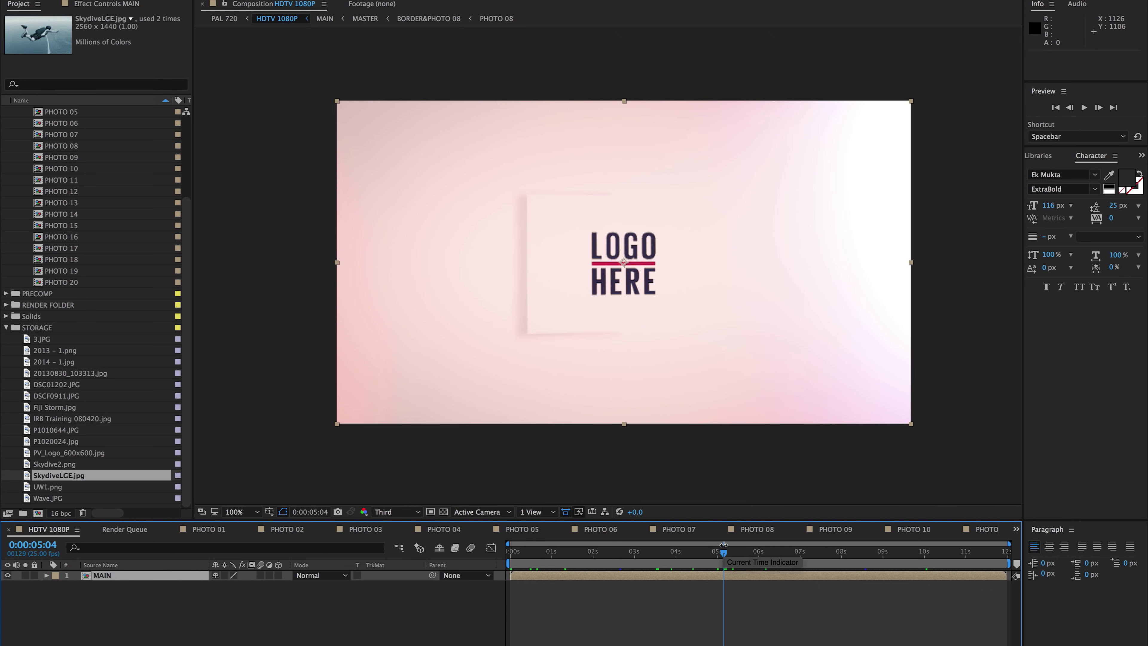
# In the LOGO HERE comp, add PV_Logo_600x600.jpg to the timeline above LOGO_HERE.png
pyautogui.scroll(5, 65, 327)
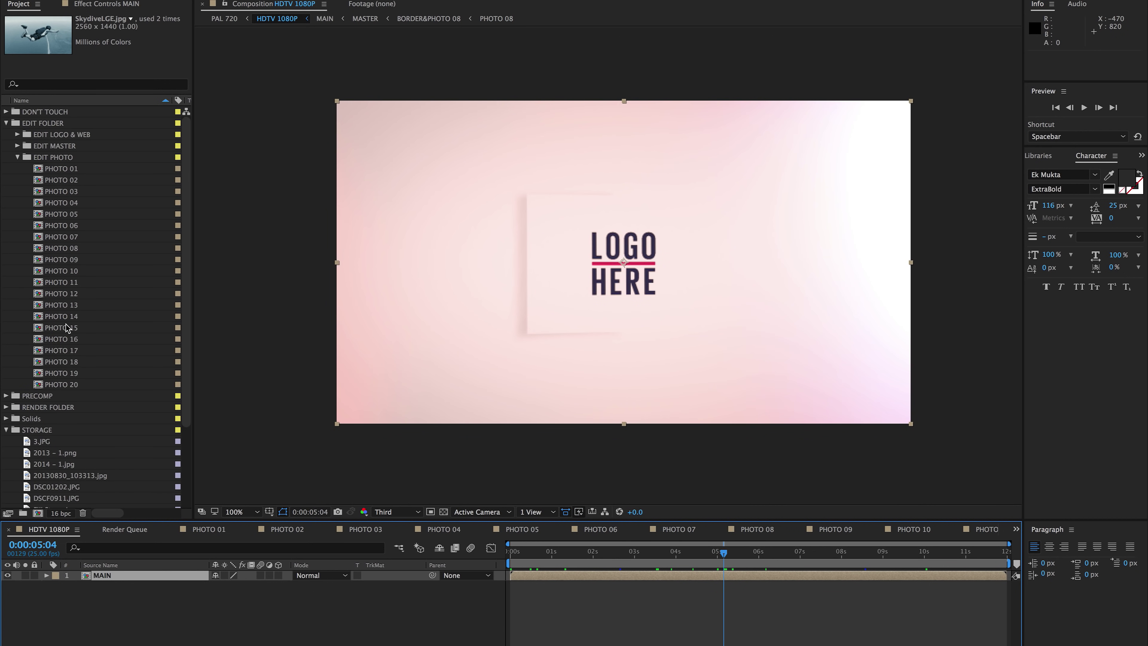
pyautogui.click(17, 158)
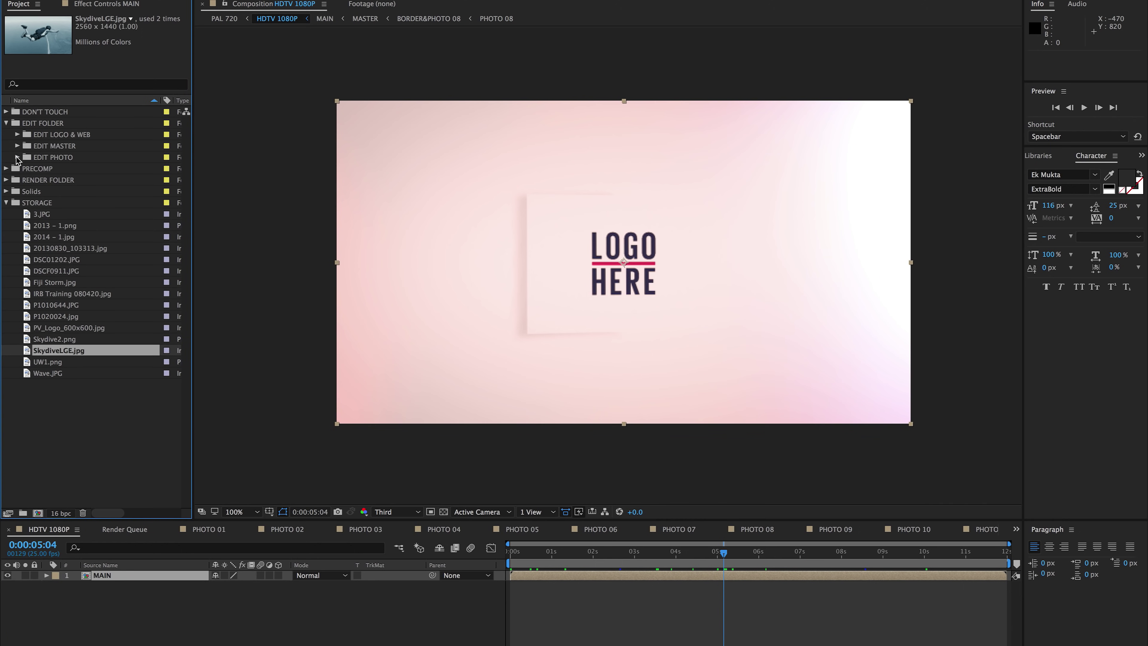
pyautogui.click(17, 135)
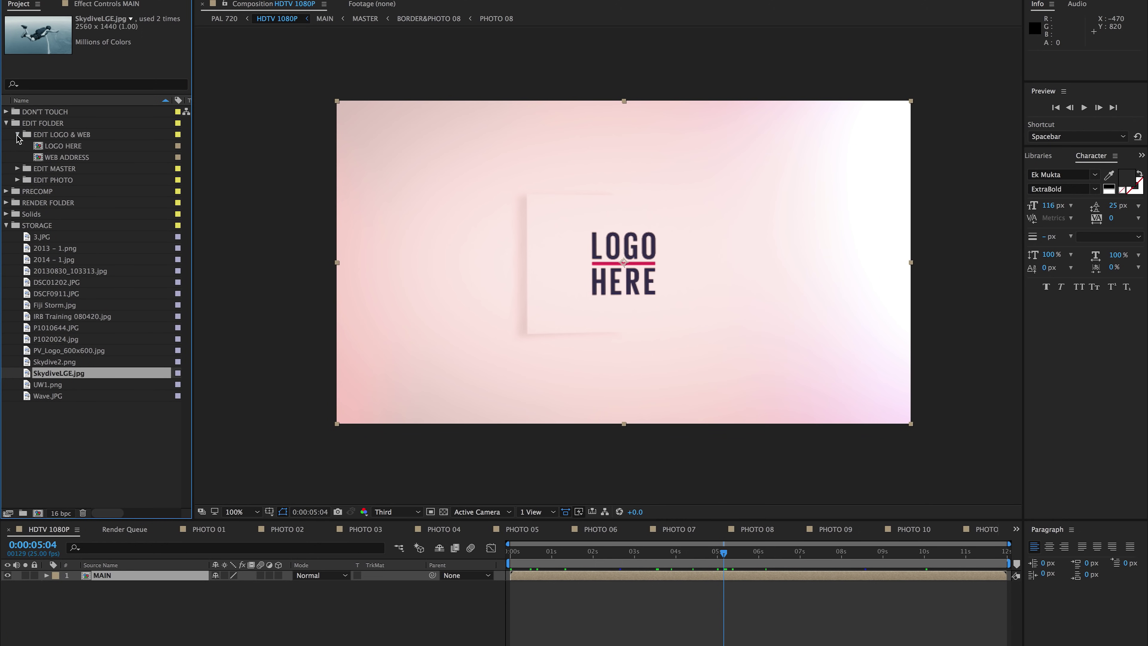
pyautogui.doubleClick(38, 145)
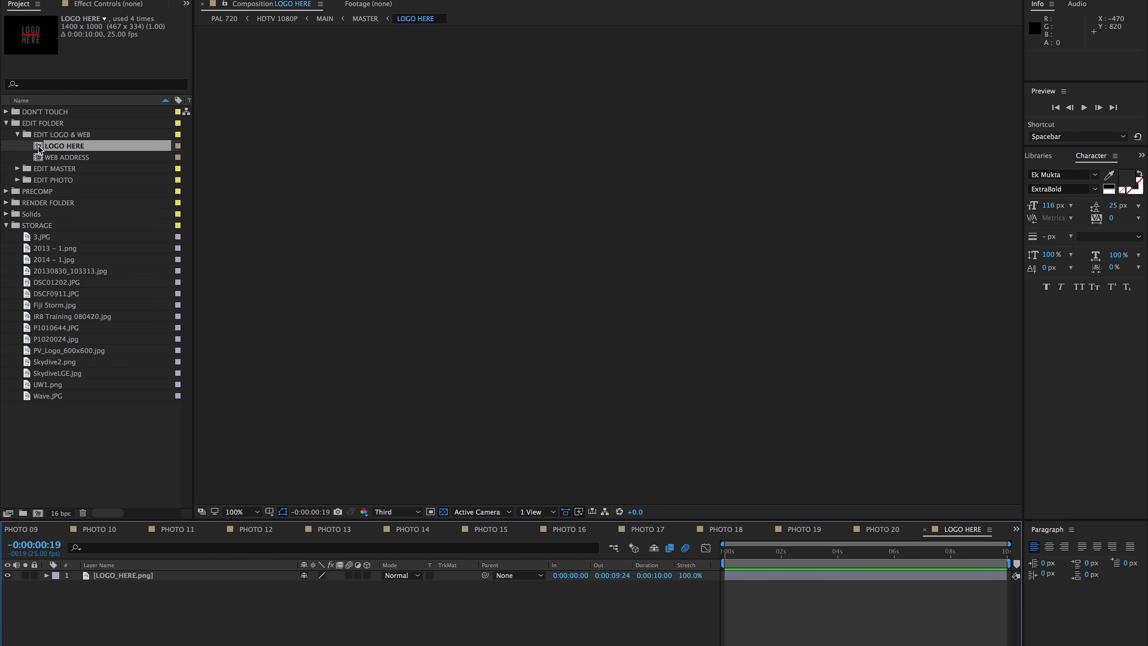
pyautogui.click(768, 553)
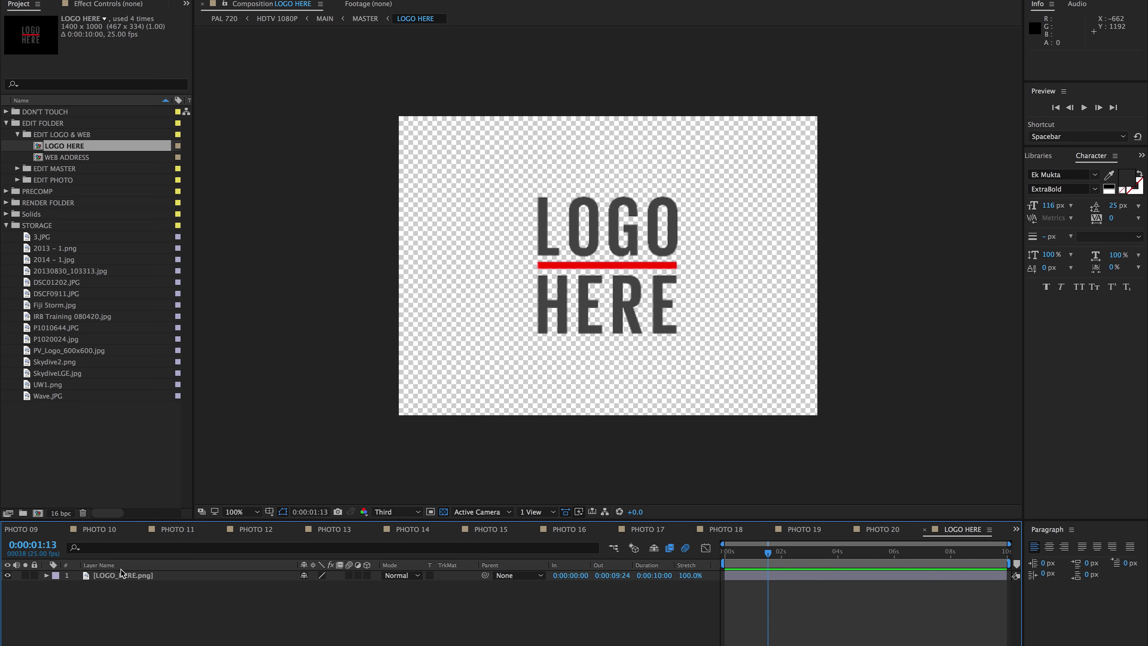
pyautogui.click(30, 356)
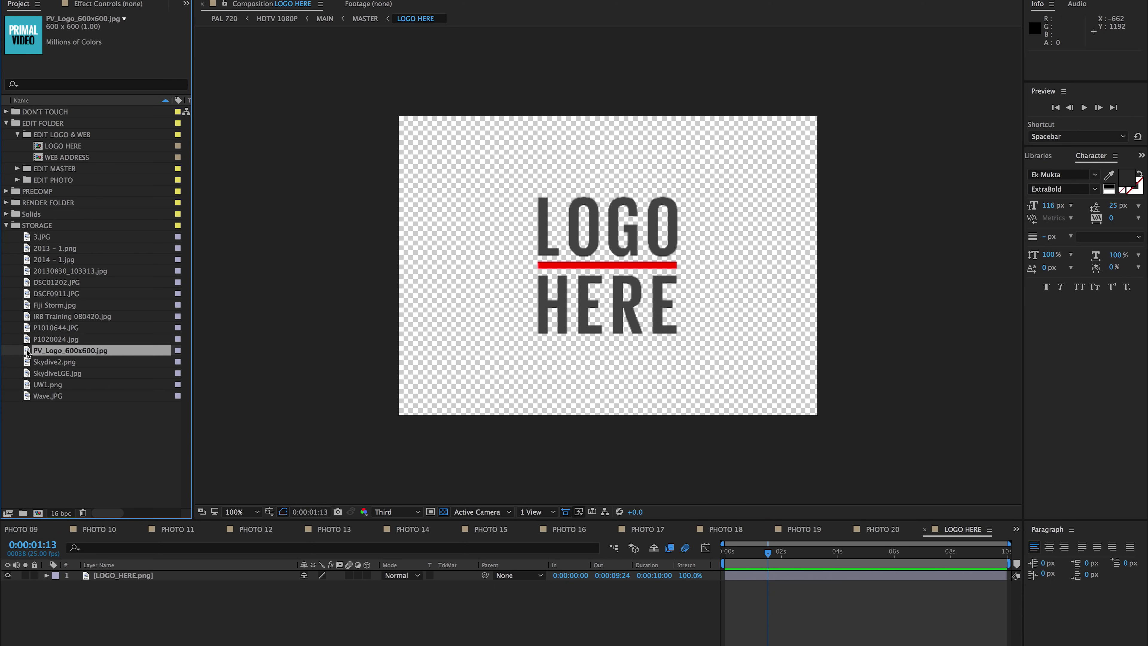
pyautogui.moveTo(27, 352); pyautogui.dragTo(100, 576)
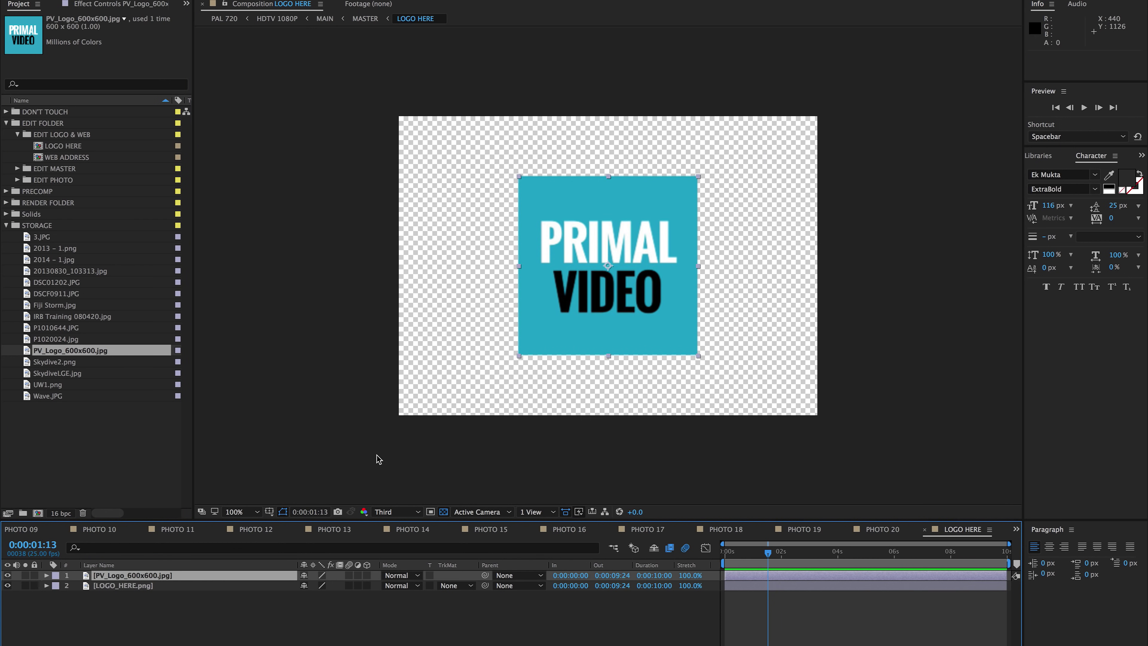
# Scrub the HDTV 1080P timeline to see the Primal Video logo appear around 5 seconds
pyautogui.scroll(15, 197, 535)
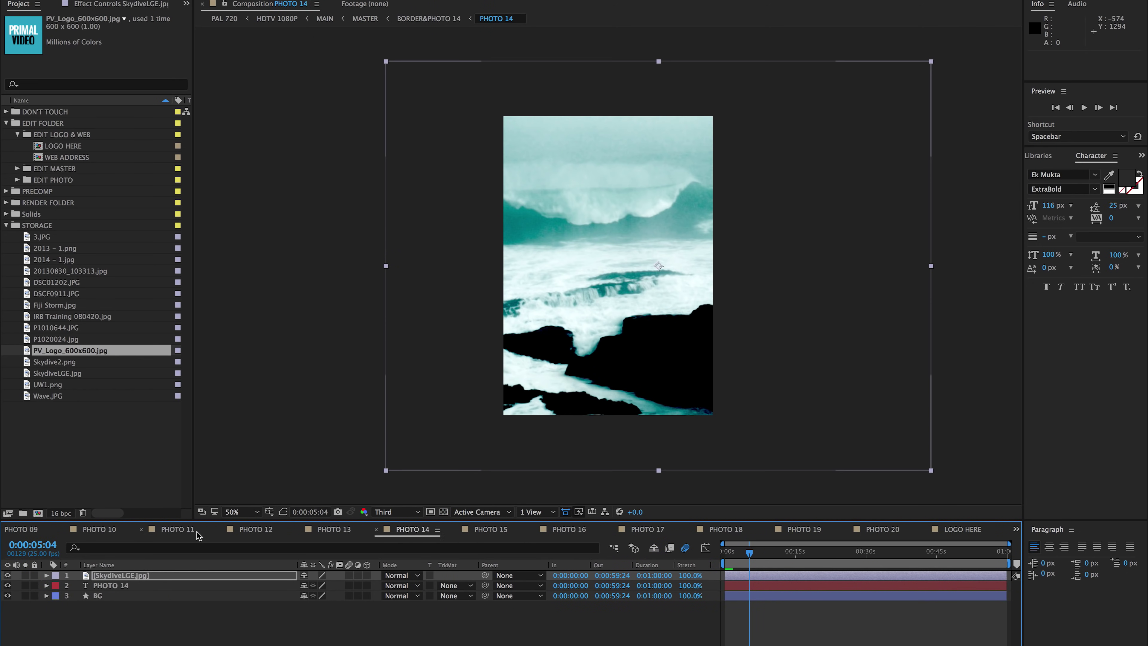
pyautogui.scroll(7, 197, 535)
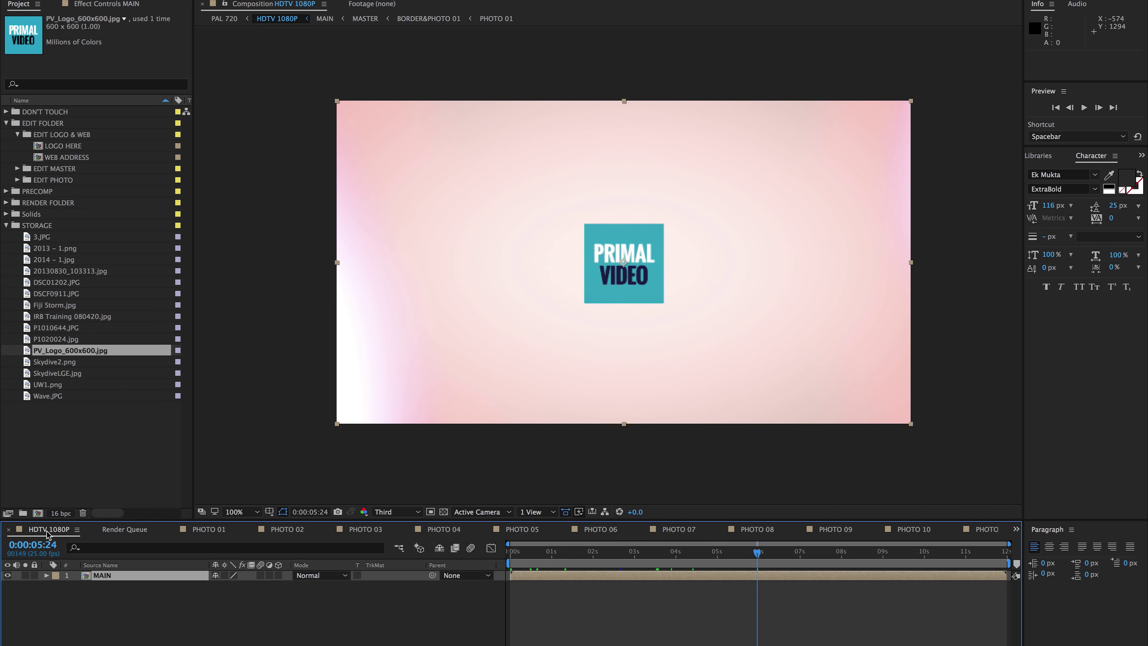
pyautogui.moveTo(758, 553)
pyautogui.mouseDown()
pyautogui.moveTo(651, 562)
pyautogui.moveTo(744, 570)
pyautogui.mouseUp()
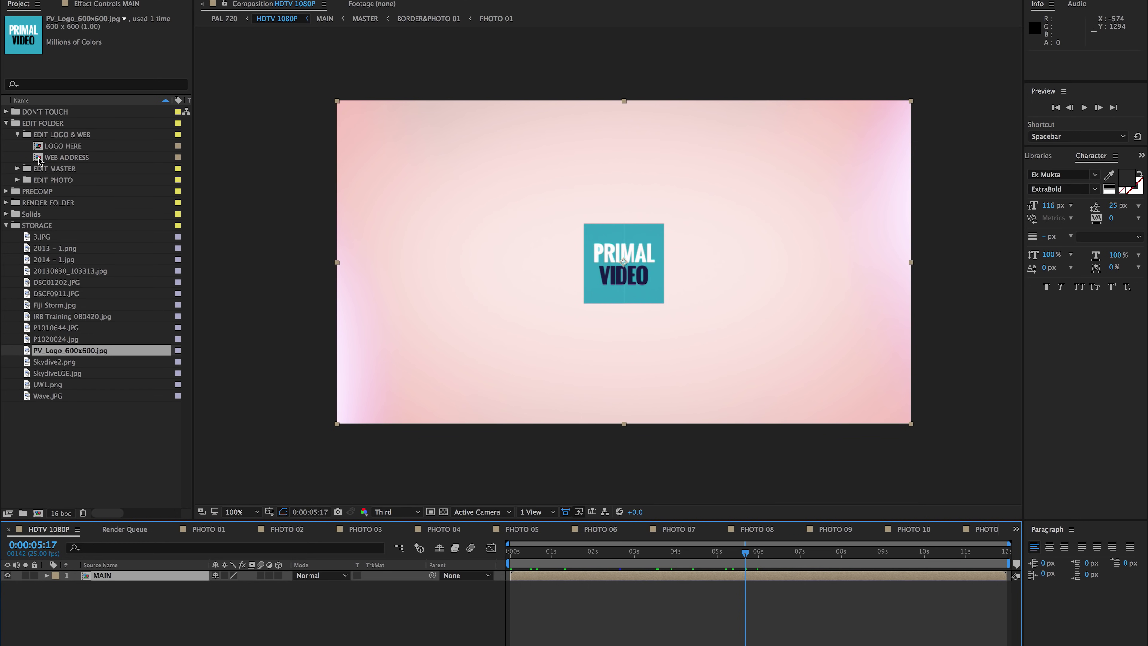
pyautogui.doubleClick(39, 158)
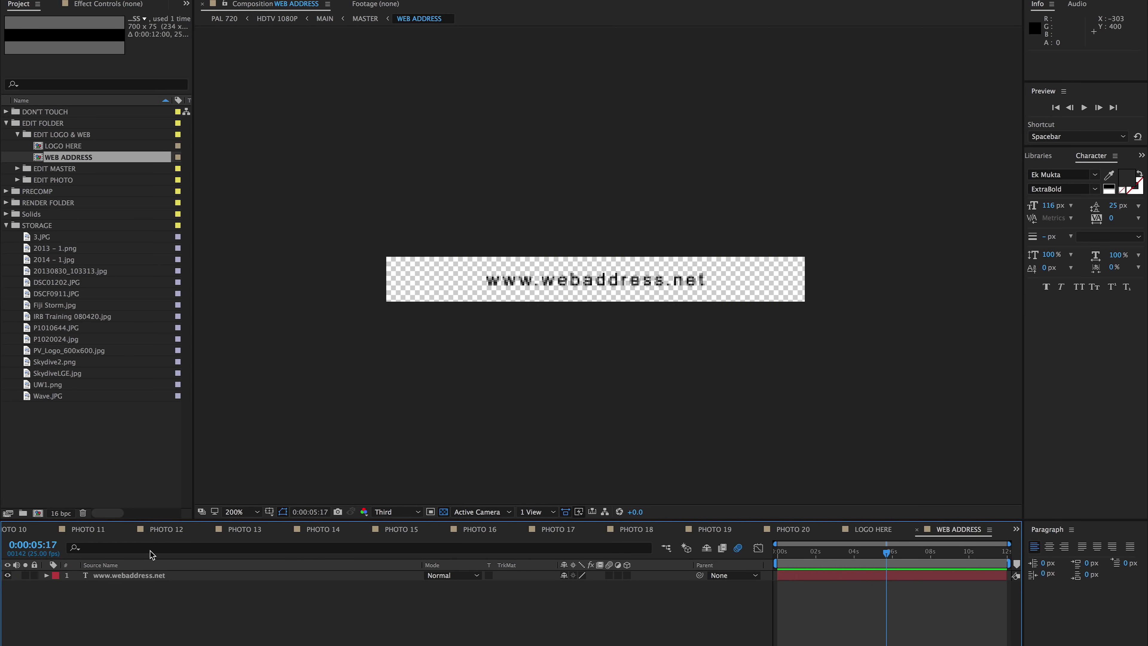
pyautogui.click(136, 578)
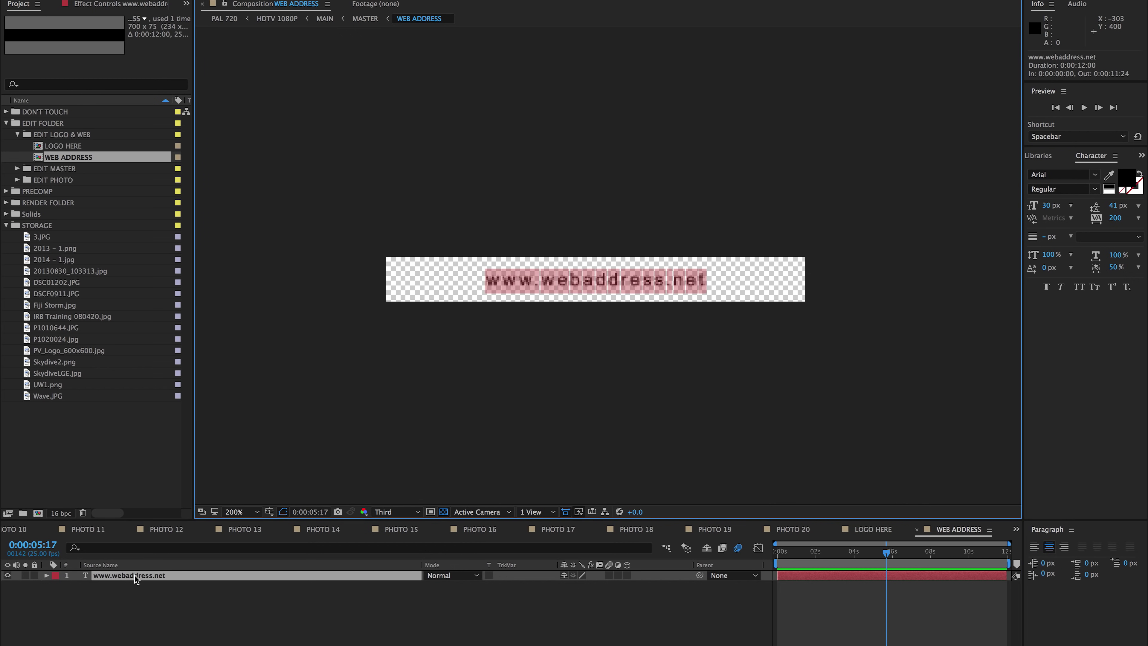
pyautogui.press('BackSpace')
pyautogui.write('primalvideo.com')
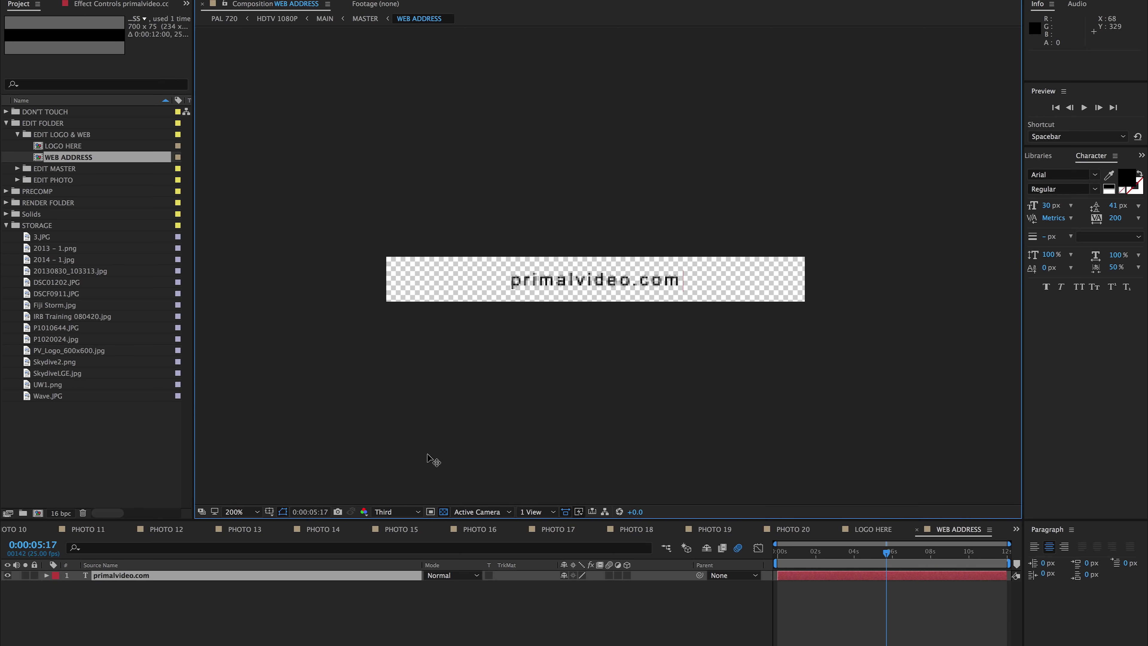
# Scrub the HDTV 1080P timeline to see primalvideo.com beneath the logo near 7 seconds
pyautogui.scroll(20, 28, 534)
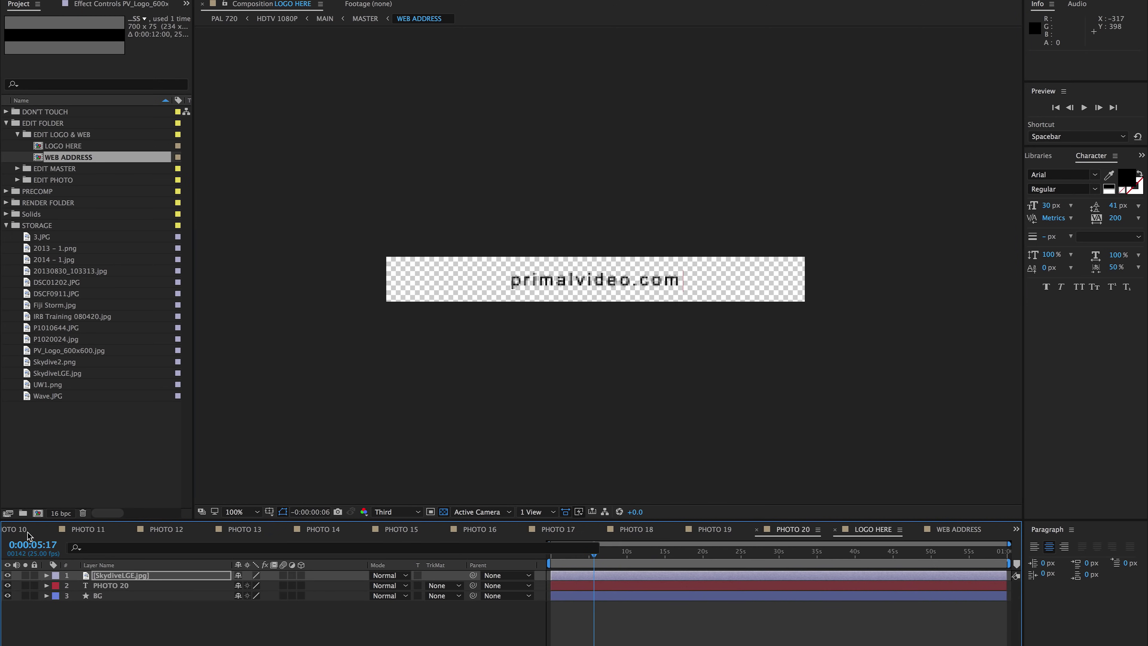
pyautogui.scroll(2, 28, 536)
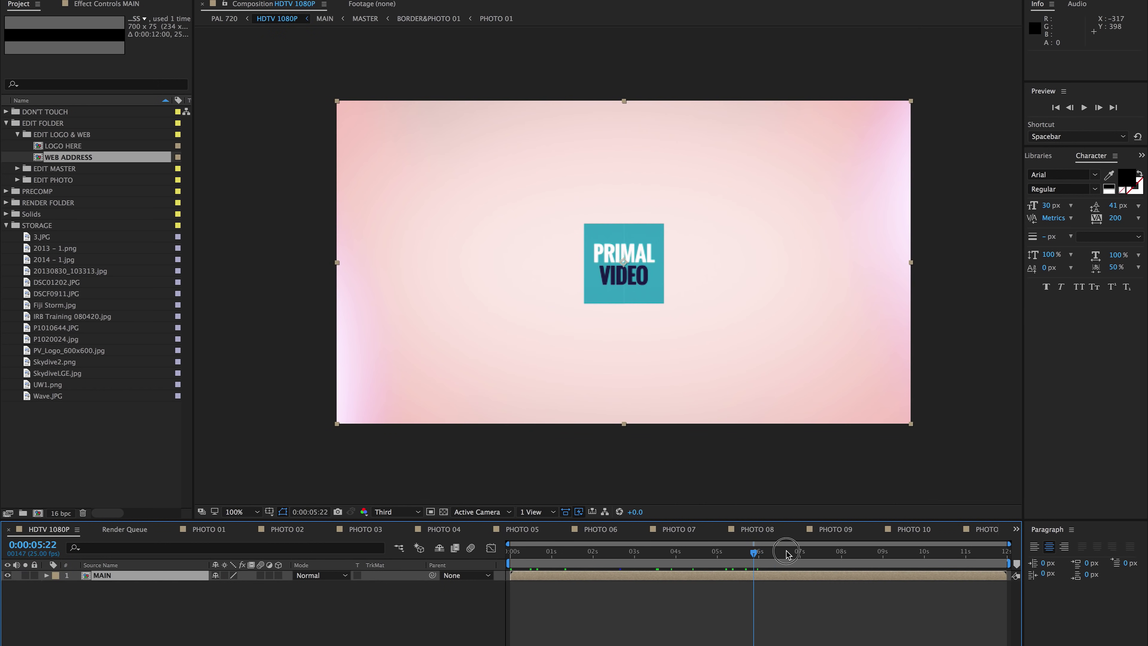
pyautogui.moveTo(794, 552)
pyautogui.mouseDown()
pyautogui.moveTo(861, 553)
pyautogui.moveTo(764, 561)
pyautogui.moveTo(811, 561)
pyautogui.mouseUp()
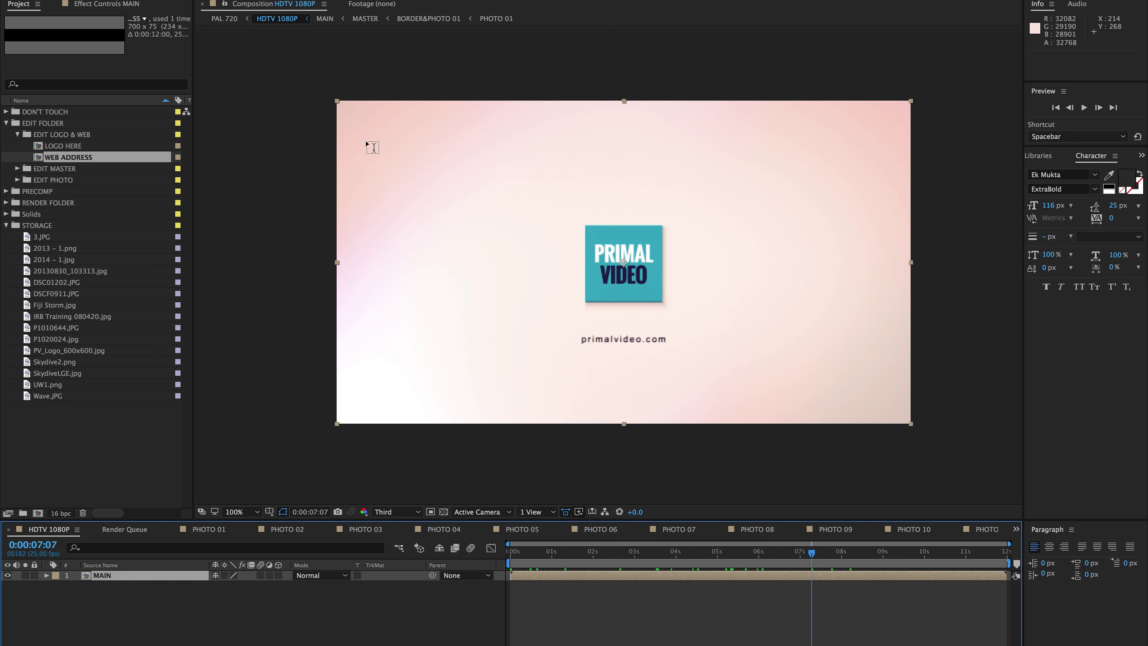
# Add the HDTV 1080P composition to the Adobe Media Encoder queue from the File > Export menu
pyautogui.click(118, 0)
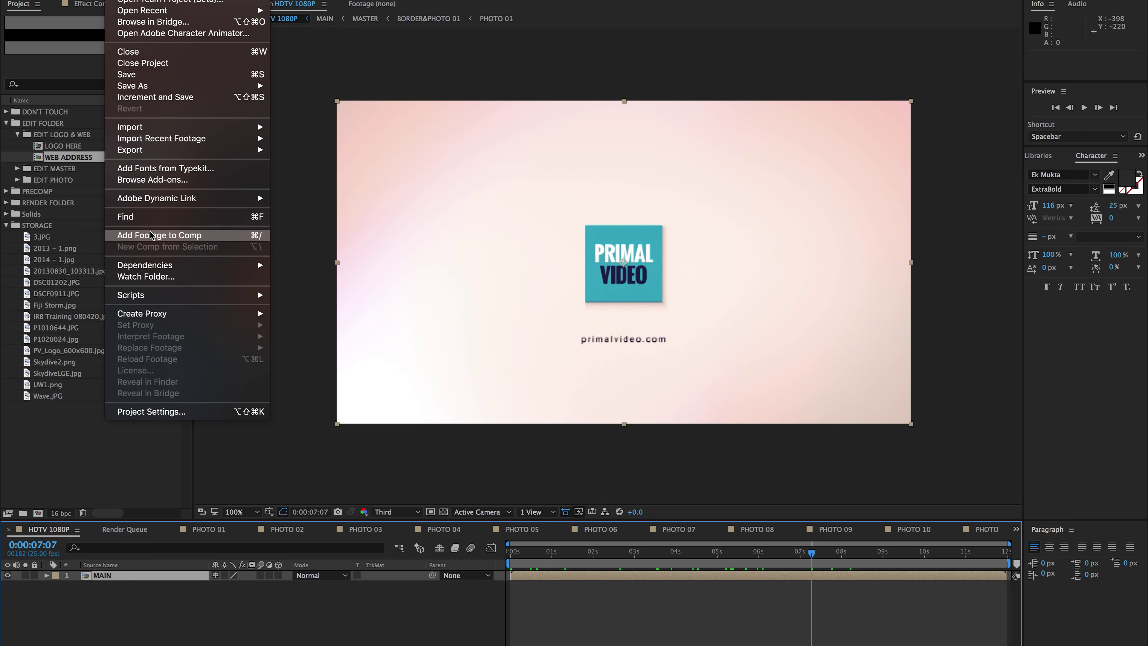
pyautogui.moveTo(198, 156)
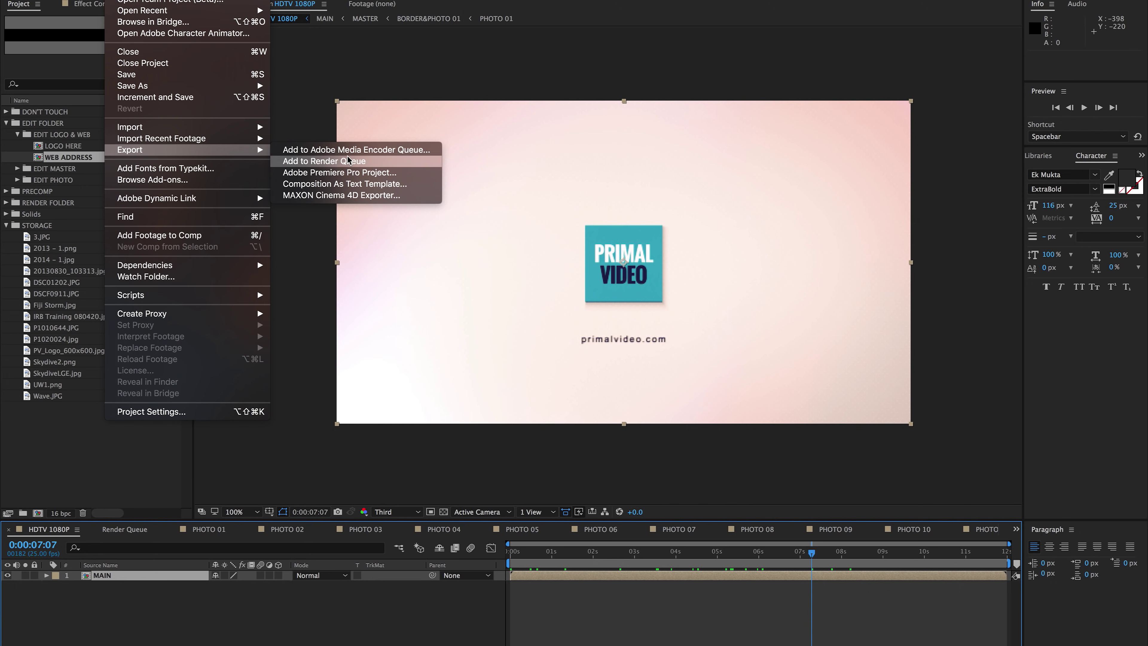
pyautogui.click(405, 151)
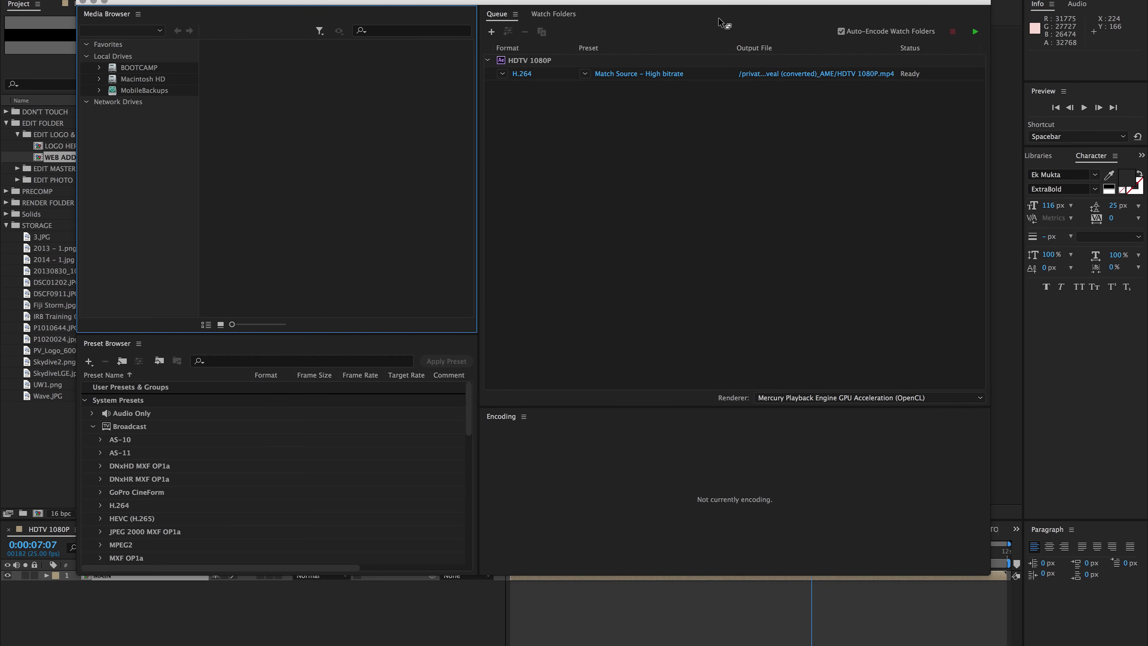
# Set the queued job's output file to PrimalIntro.mp4 on the Desktop
pyautogui.click(809, 76)
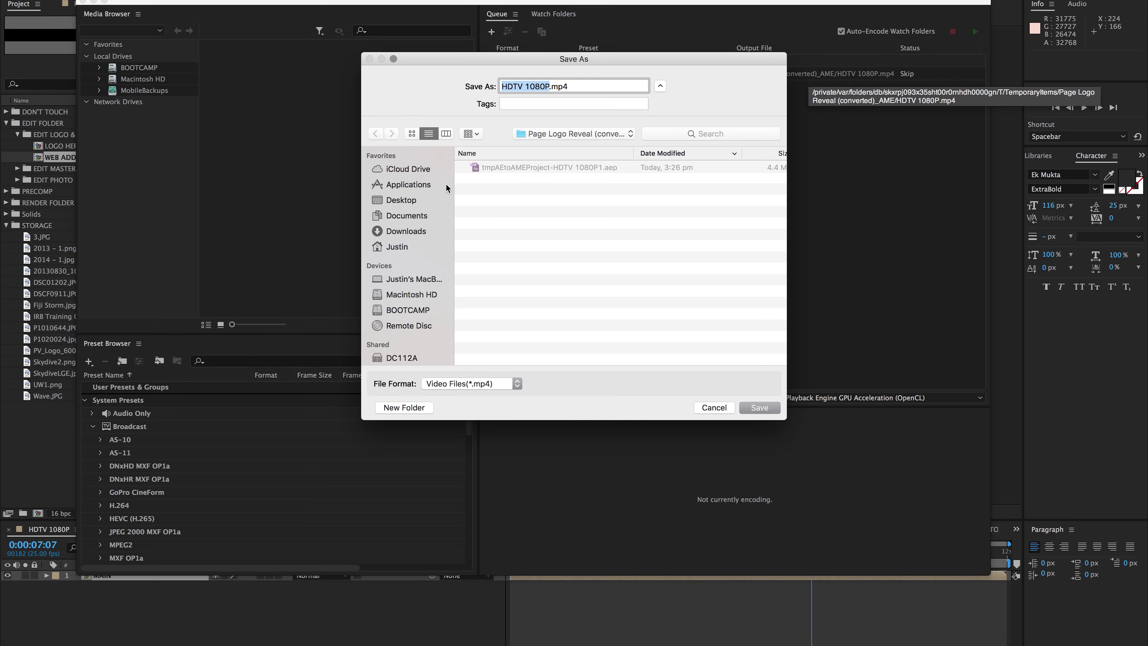
pyautogui.click(407, 200)
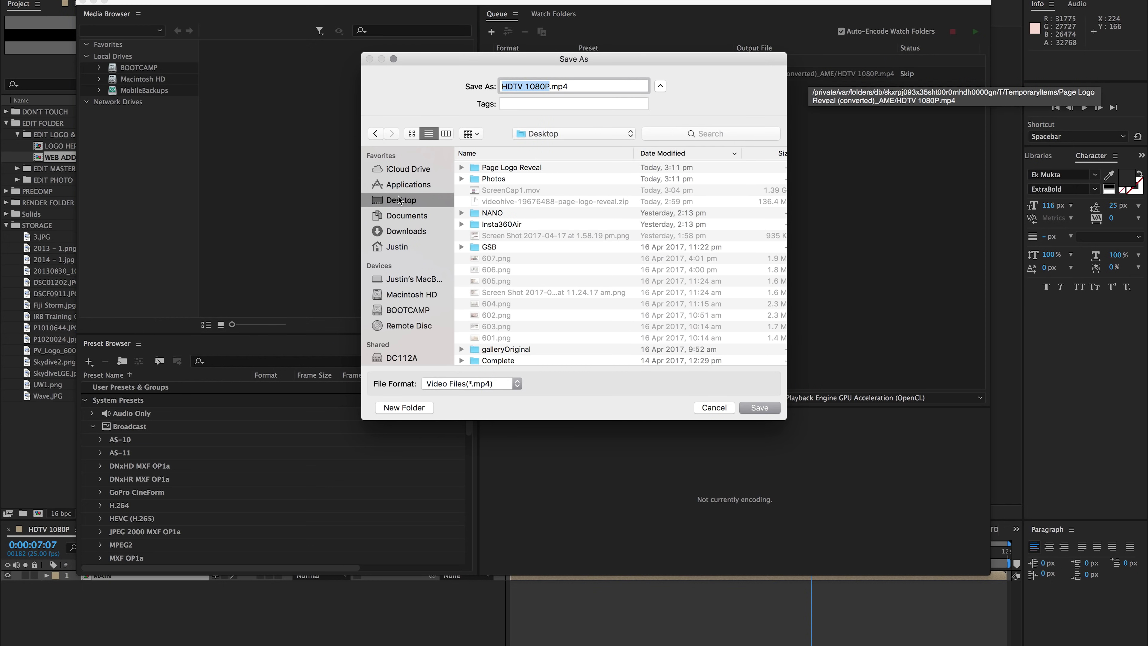
pyautogui.moveTo(547, 89); pyautogui.dragTo(548, 88)
pyautogui.write('PrimalIntro')
pyautogui.click(759, 407)
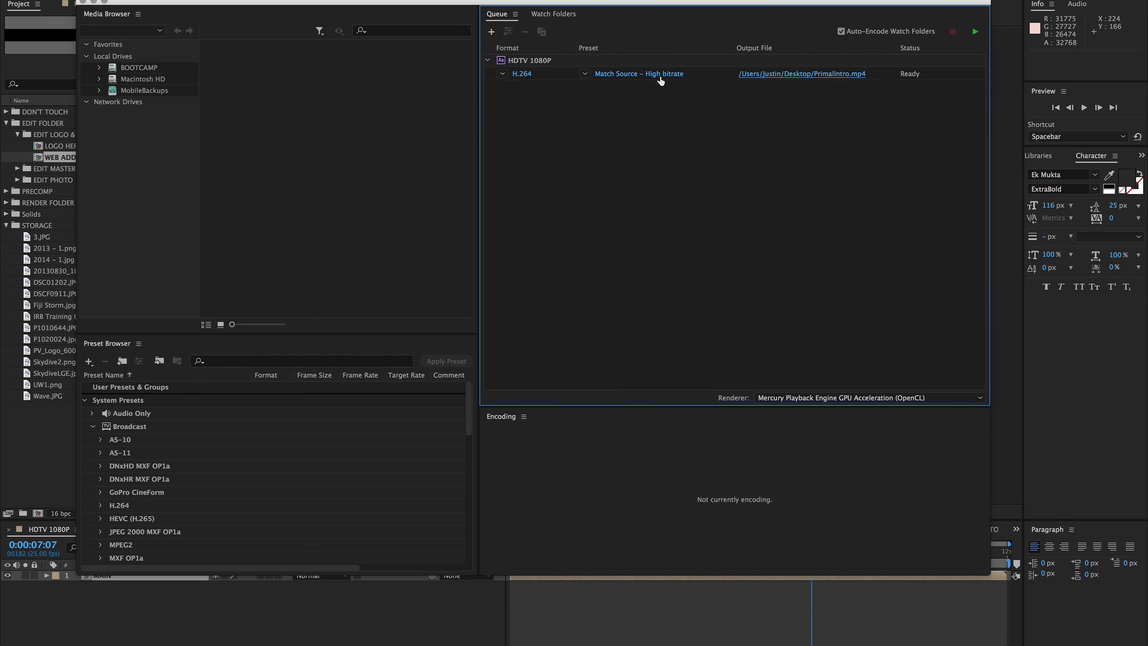
pyautogui.moveTo(661, 79)
pyautogui.click(661, 79)
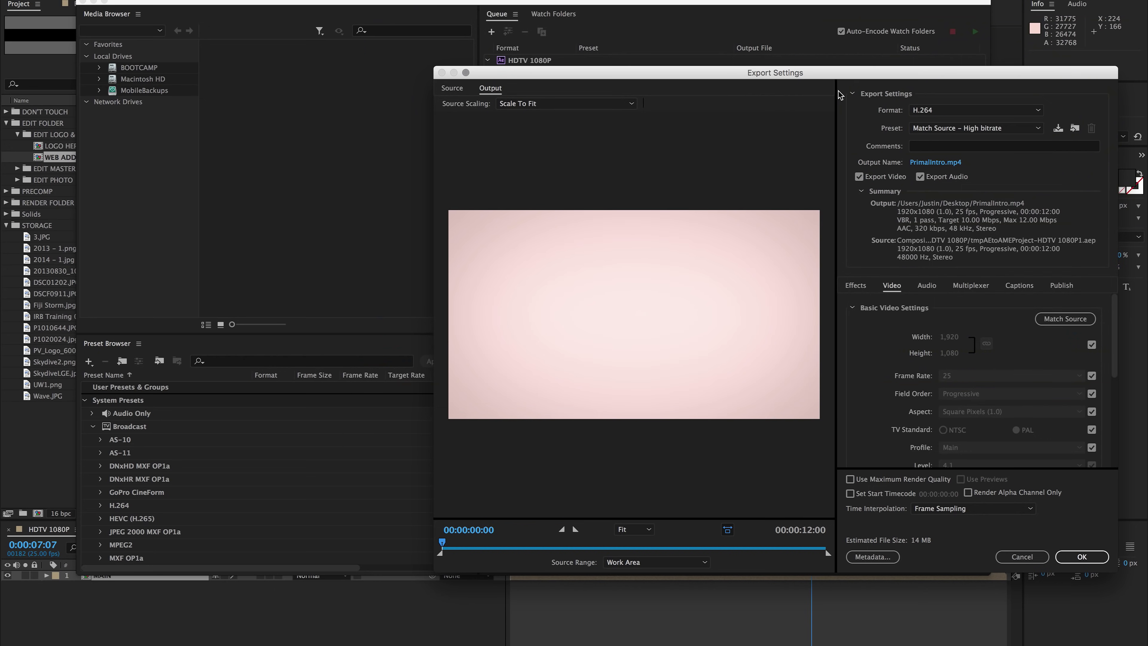
pyautogui.click(999, 111)
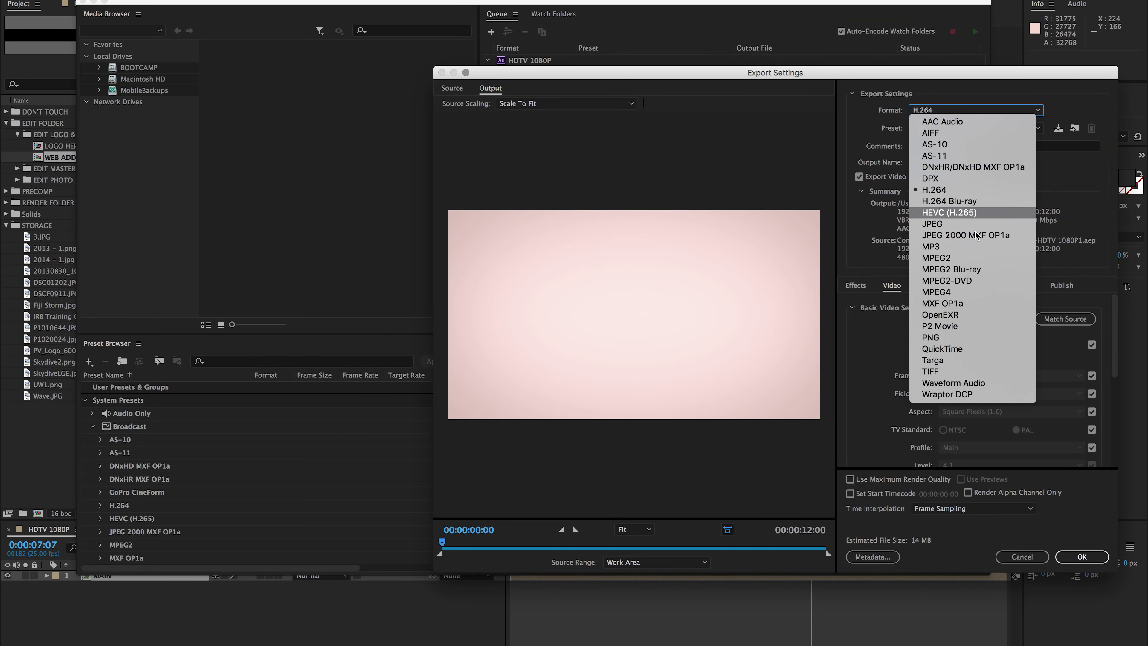
pyautogui.click(879, 114)
pyautogui.click(977, 128)
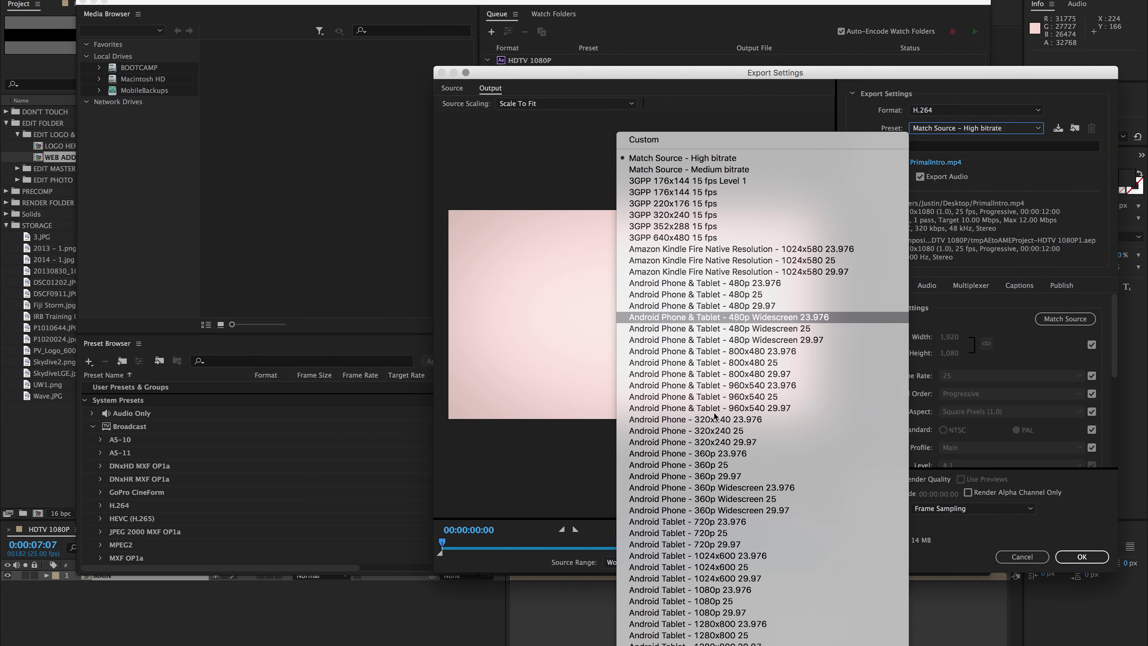
pyautogui.click(856, 68)
pyautogui.click(1017, 558)
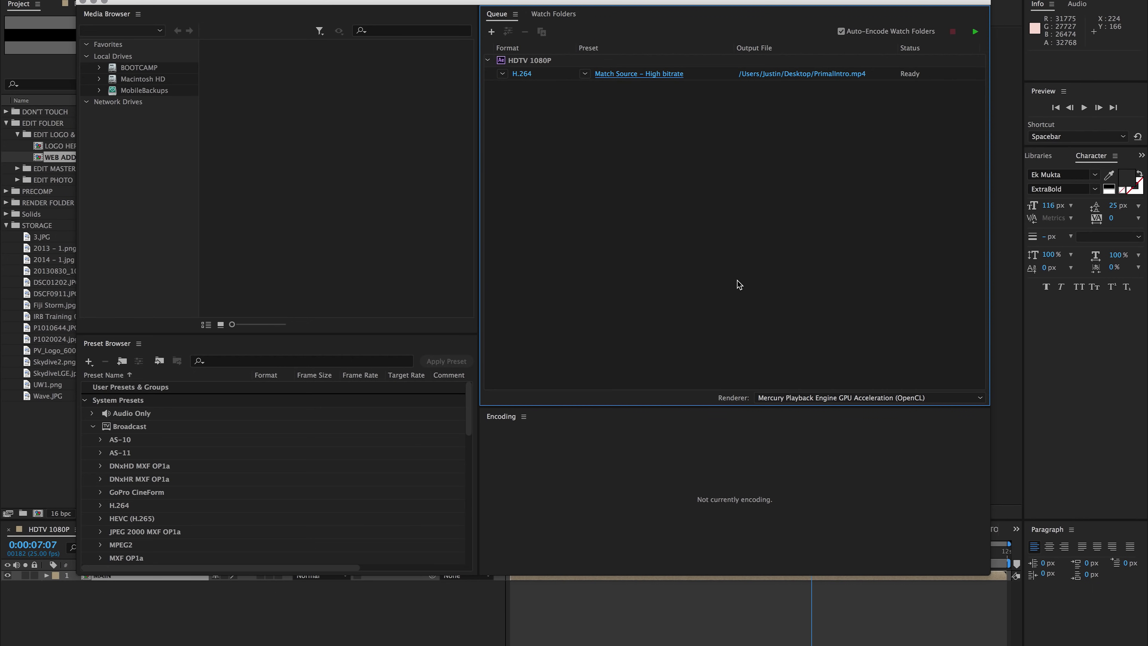
# Move the export's out-point to just after the logo reveal, giving a 00:00:08:21 duration
pyautogui.click(638, 73)
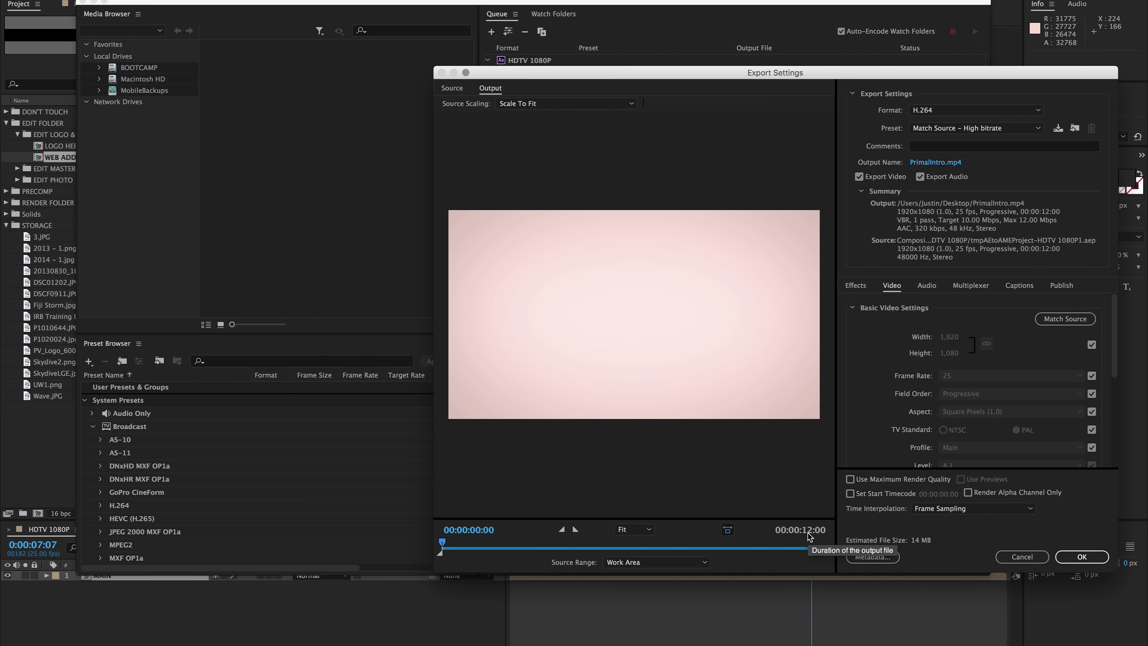
pyautogui.click(648, 548)
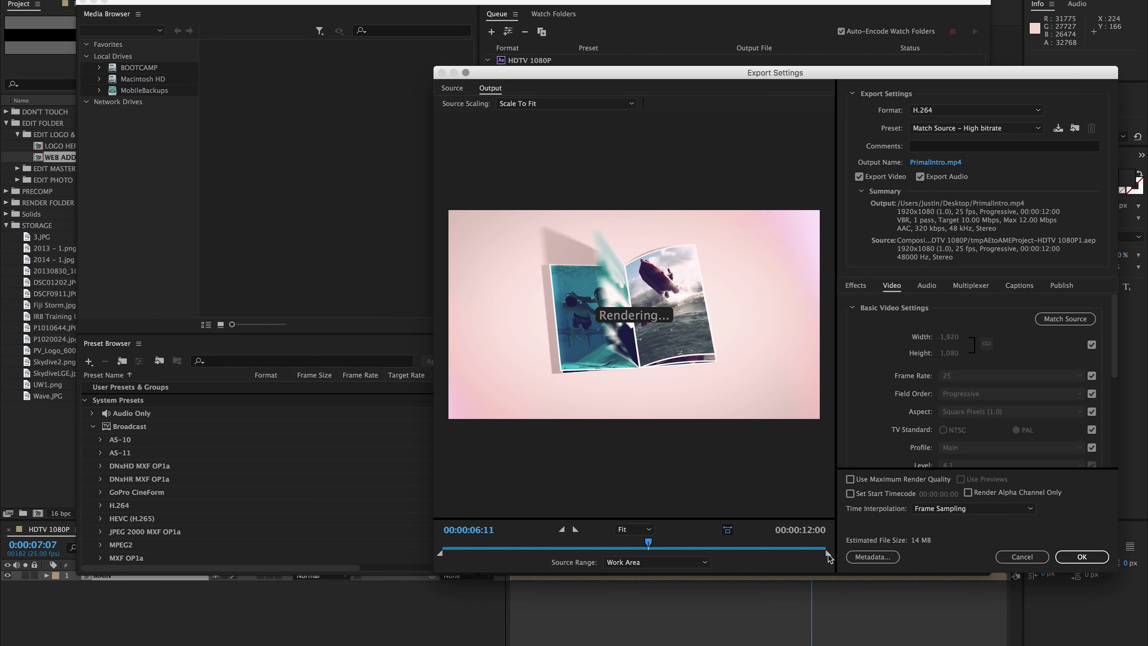
pyautogui.moveTo(686, 548); pyautogui.dragTo(709, 546)
pyautogui.moveTo(829, 555); pyautogui.dragTo(729, 556)
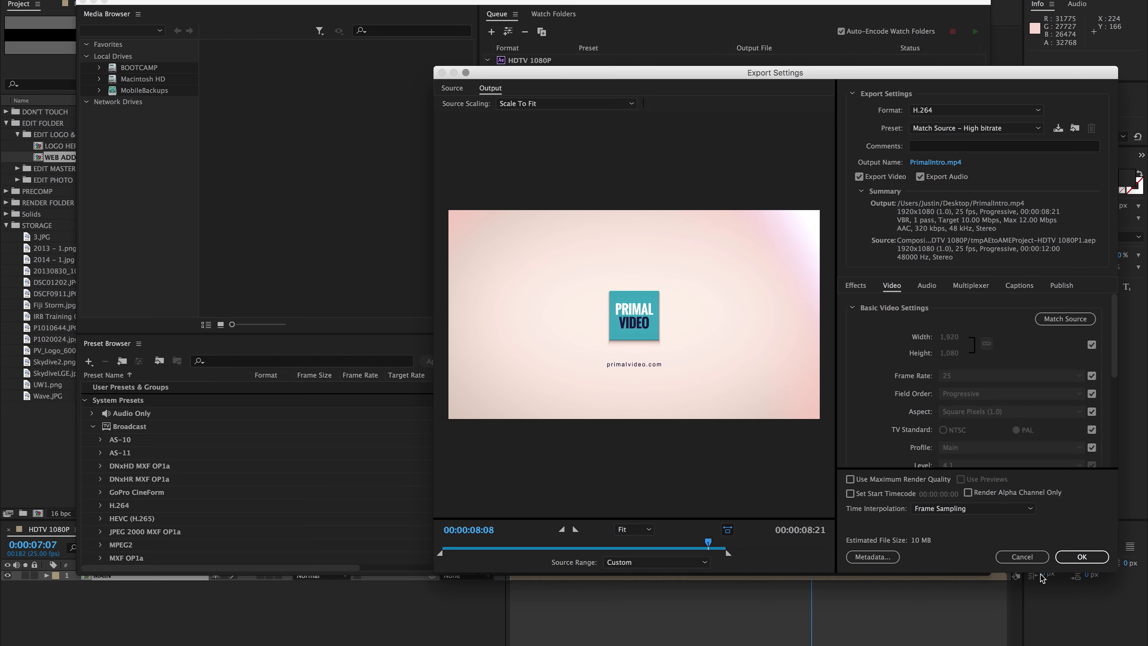
pyautogui.click(1082, 557)
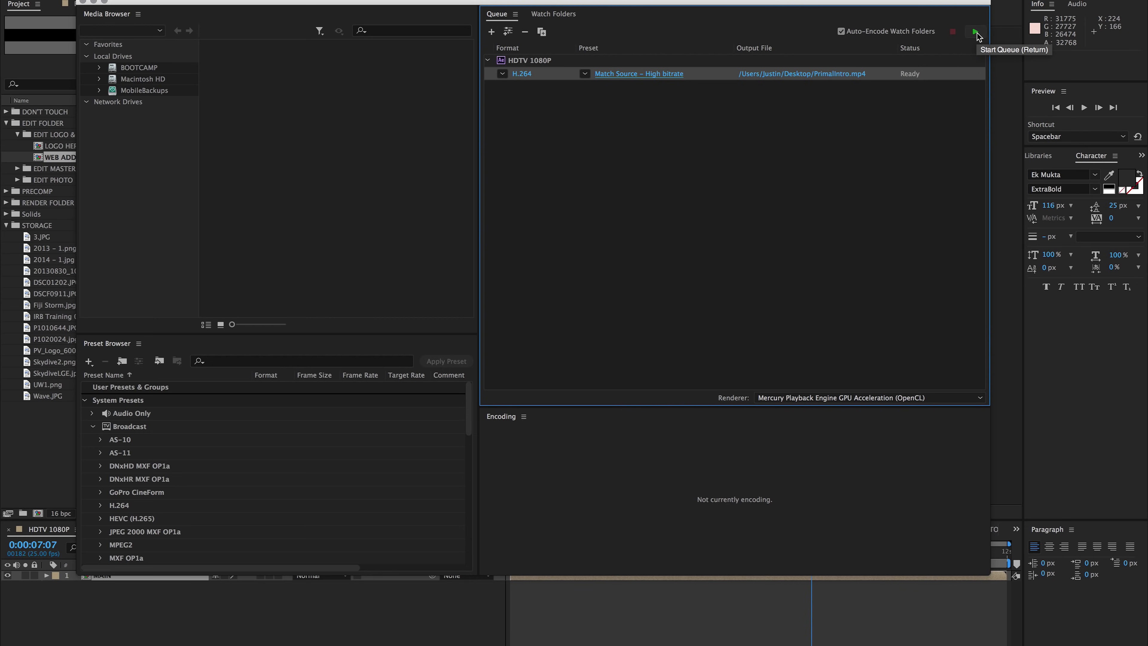
# Use Start Queue so Media Encoder begins encoding PrimalIntro.mp4
pyautogui.click(976, 32)
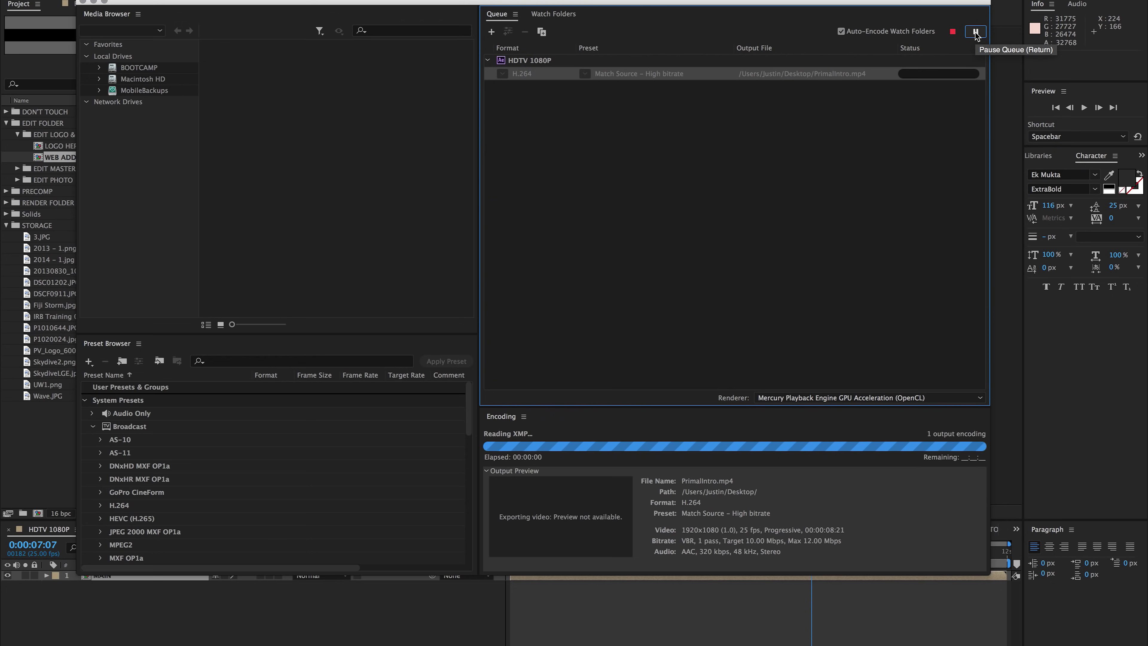